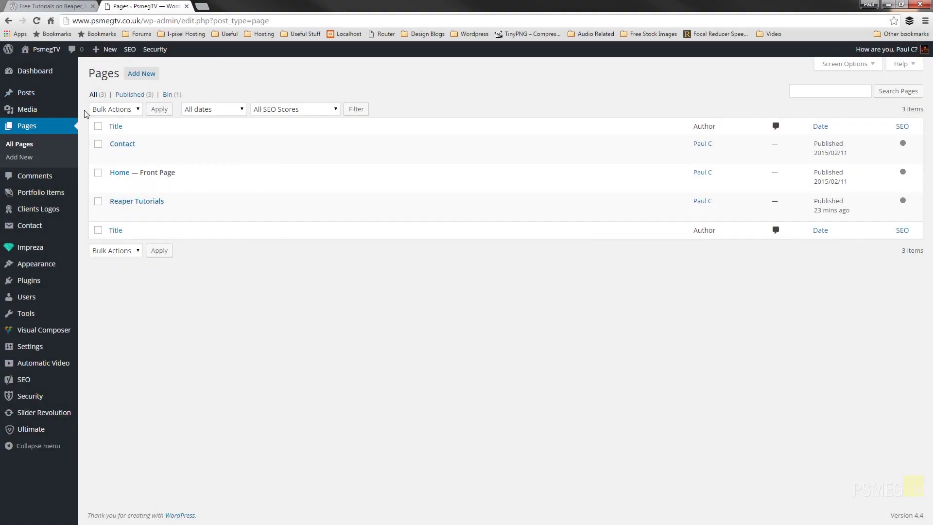
Start a new page titled 'Wordpress Tutorials' and let its draft autosave.
click(137, 78)
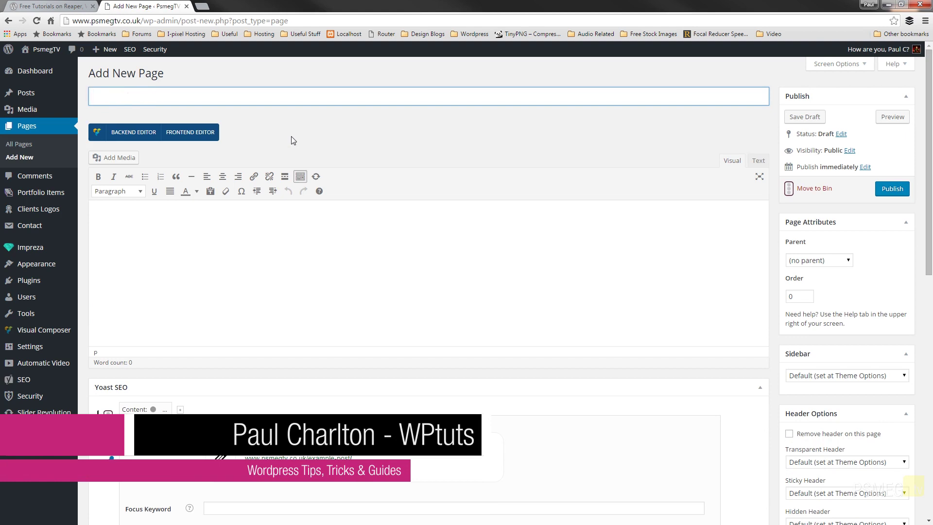
text(Wor)
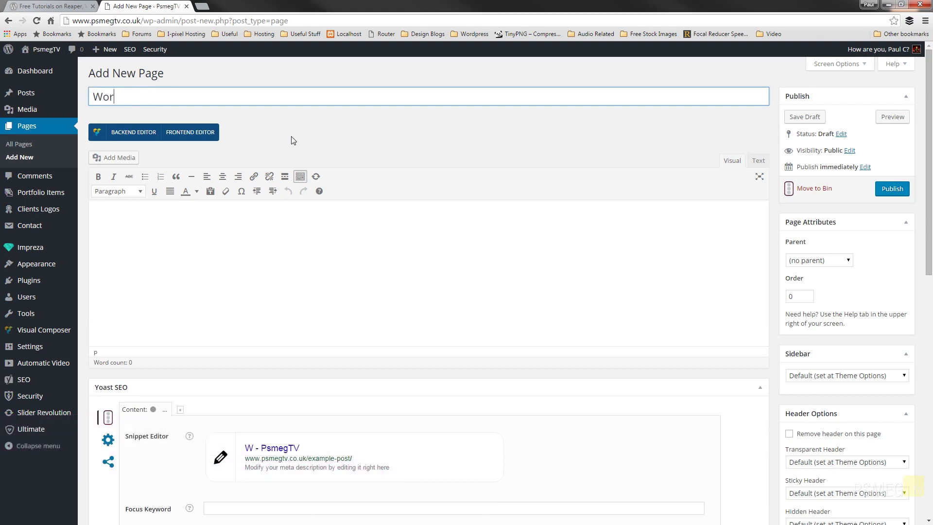
text(dpre)
key(BackSpace)
text(re)
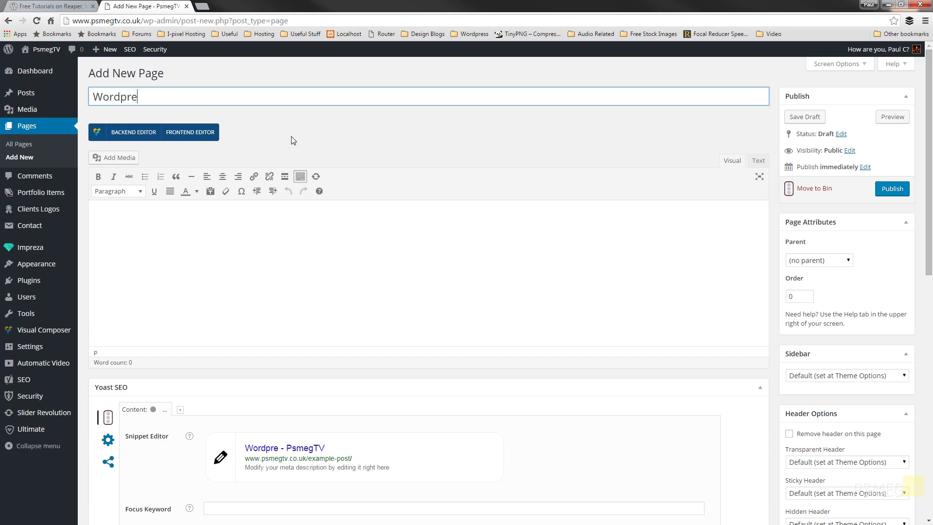
text(ss T)
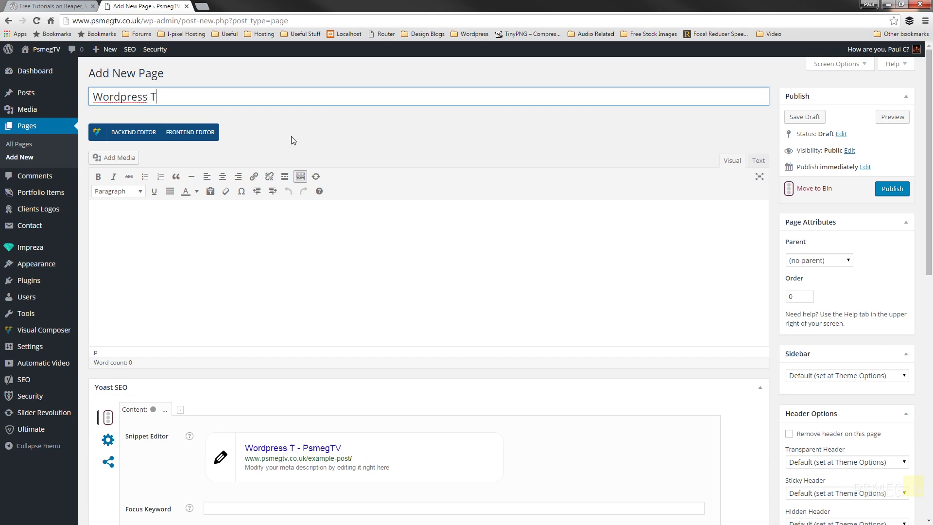
text(utorials)
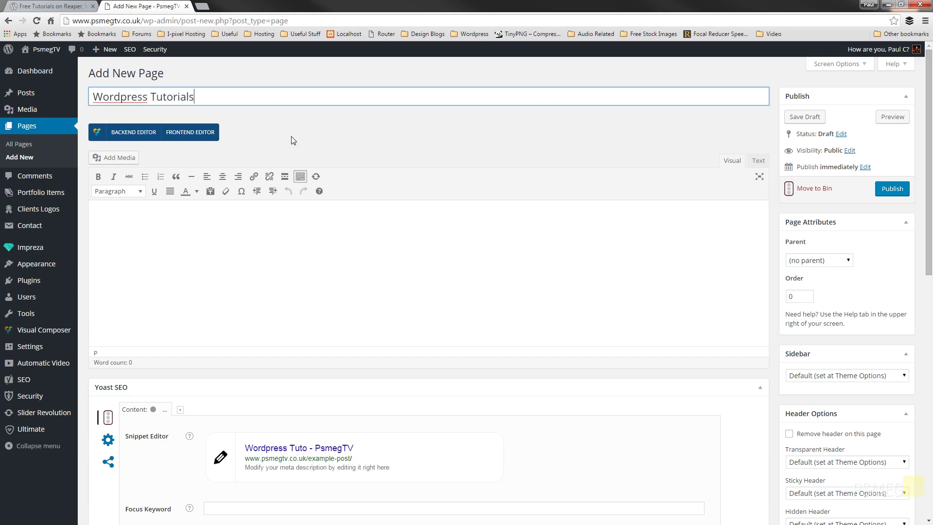
click(182, 258)
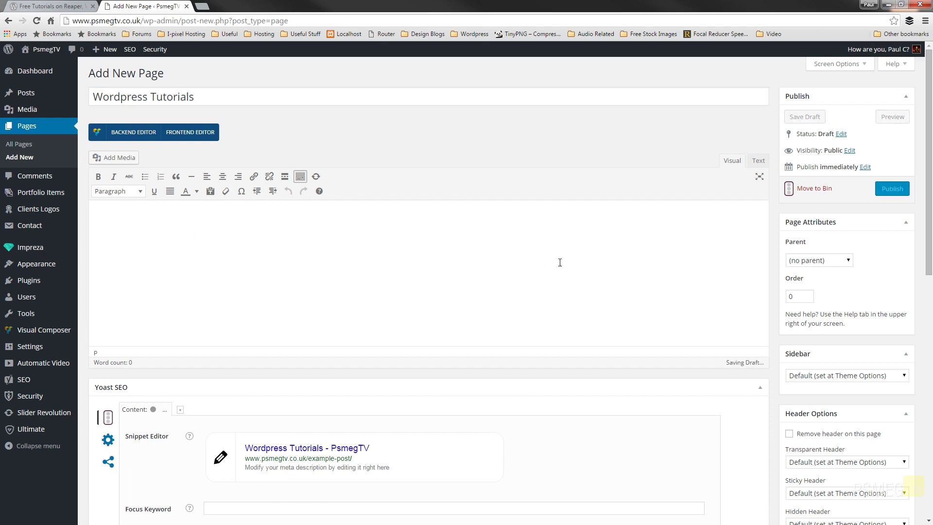
Switch the page to the Visual Composer backend editor and insert an empty Row.
click(144, 141)
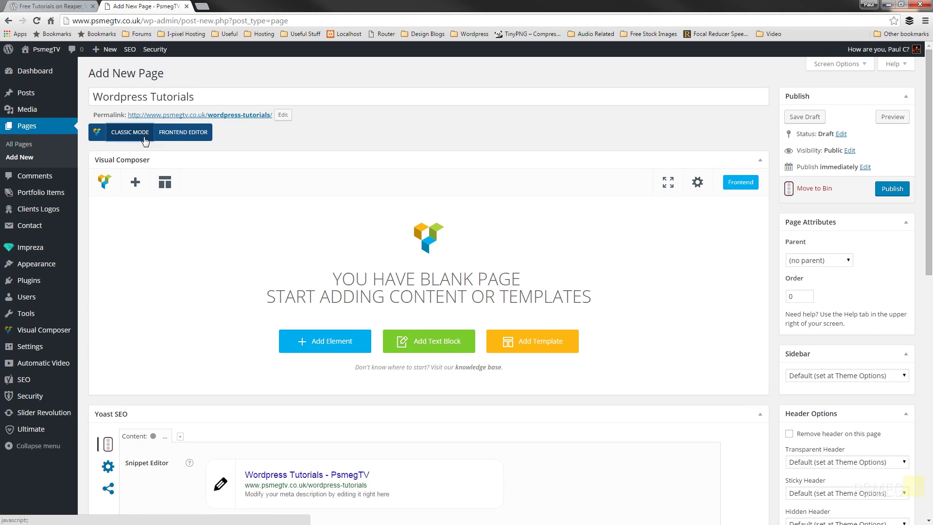
click(343, 345)
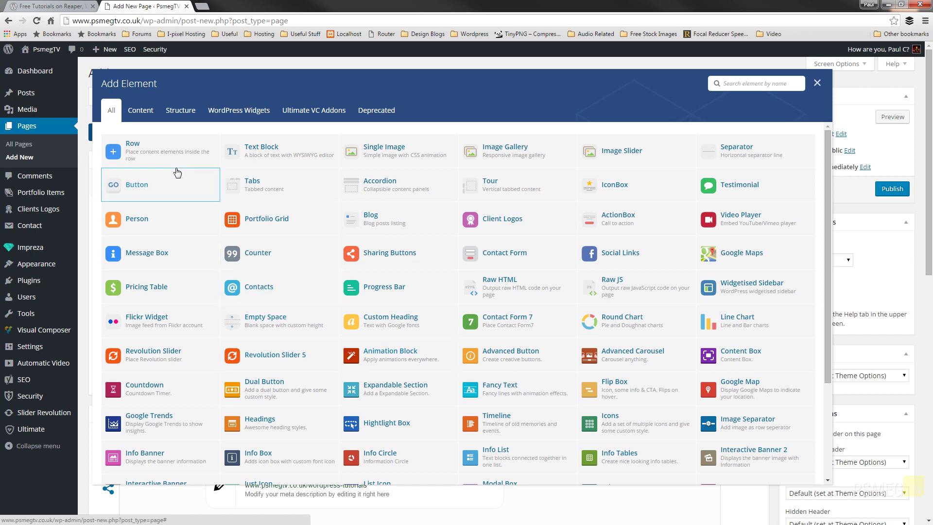
click(161, 152)
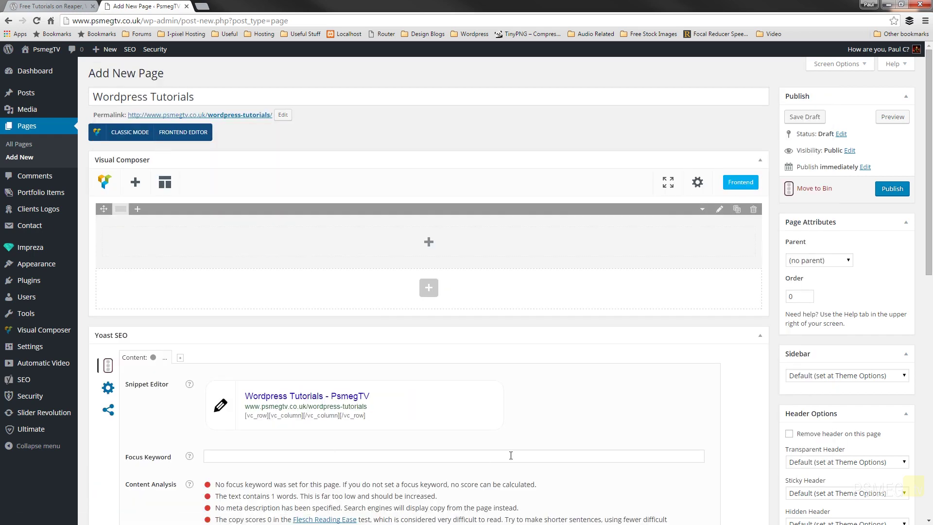
Add a Text Block to the row, paste in the title and description, and centre them.
click(428, 243)
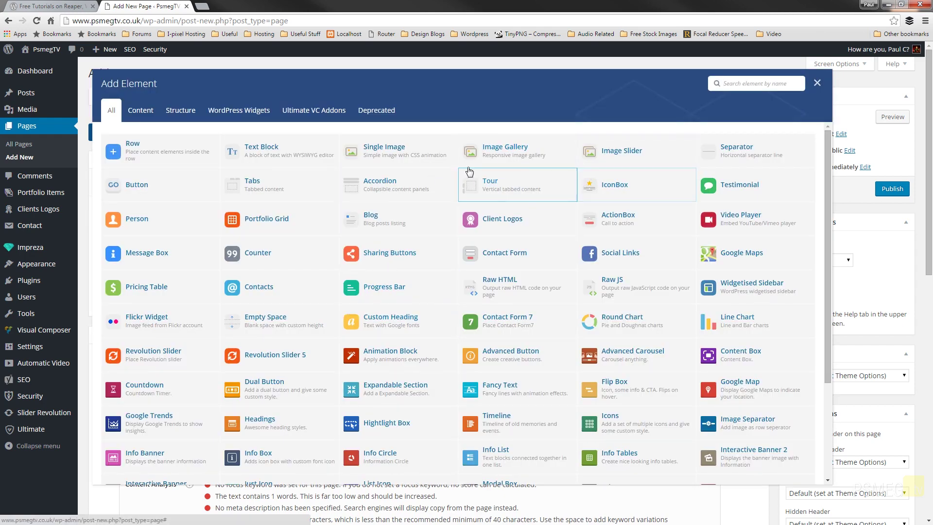
click(271, 151)
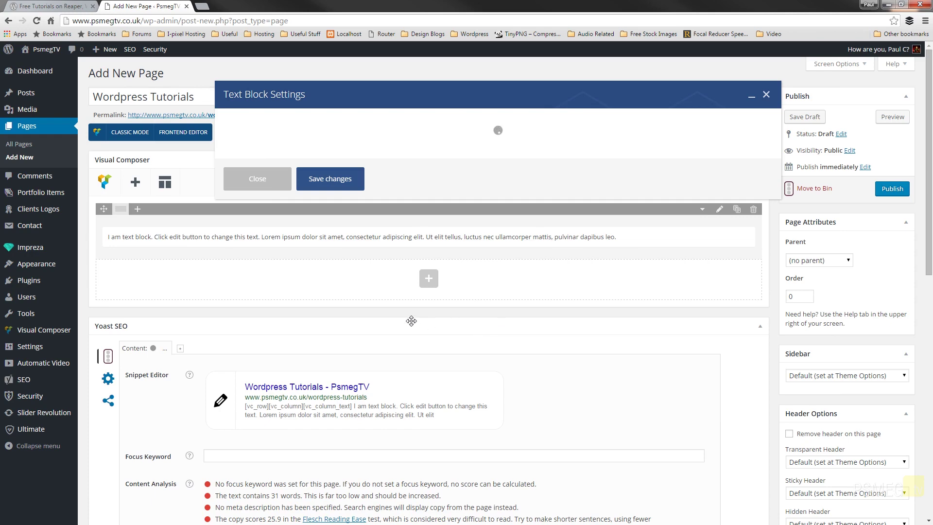
key(ctrl+a)
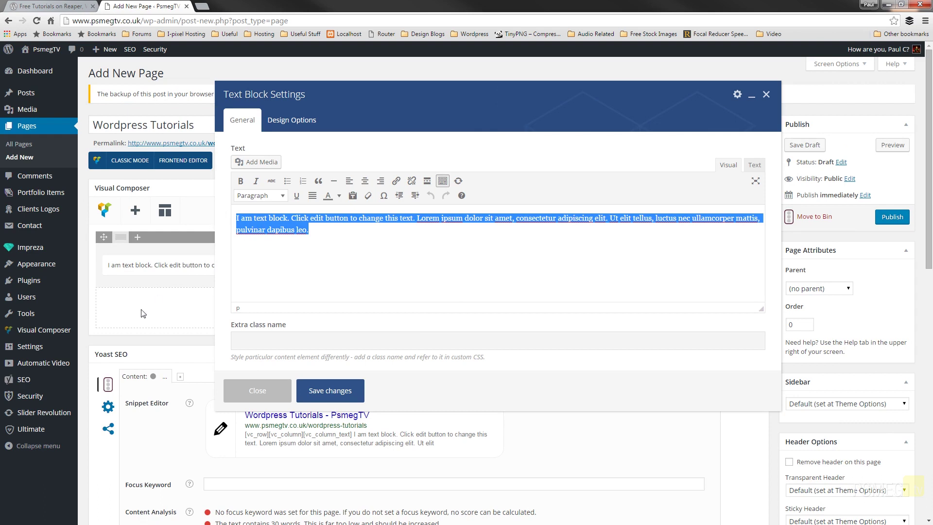
text(Wordpress Tutorials An exciting collection of free video tutorials for Wordpress, Slider Revolution & Visual Composer)
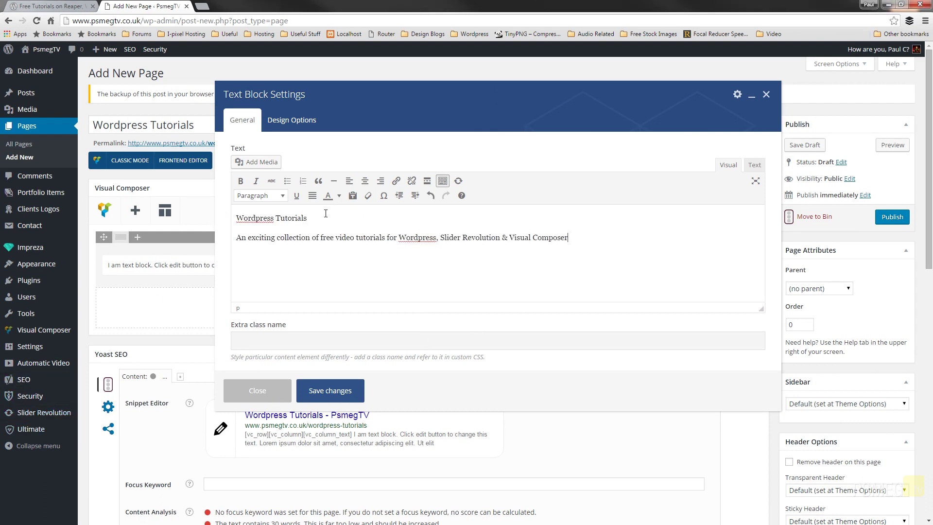
drag(579, 238, 198, 214)
click(366, 181)
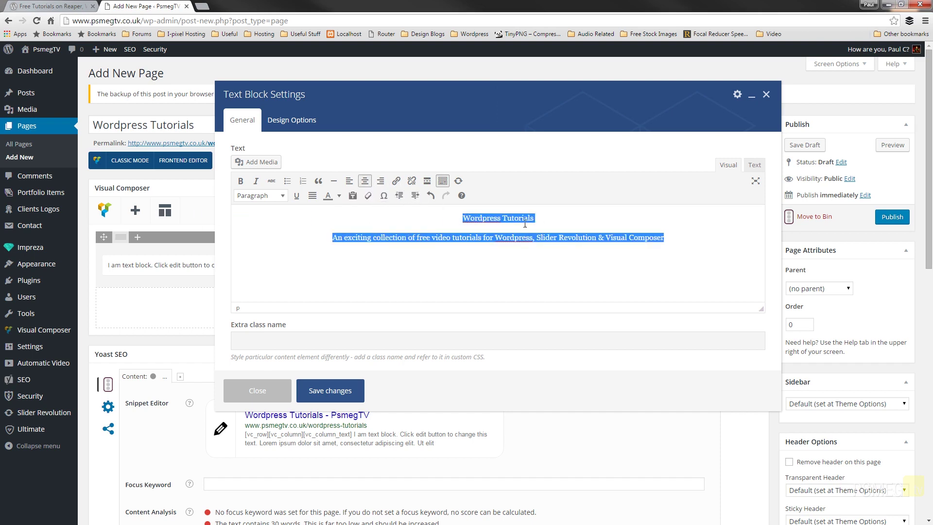
Format 'Wordpress Tutorials' as Heading 1 and the description line as Heading 3.
drag(534, 219, 461, 218)
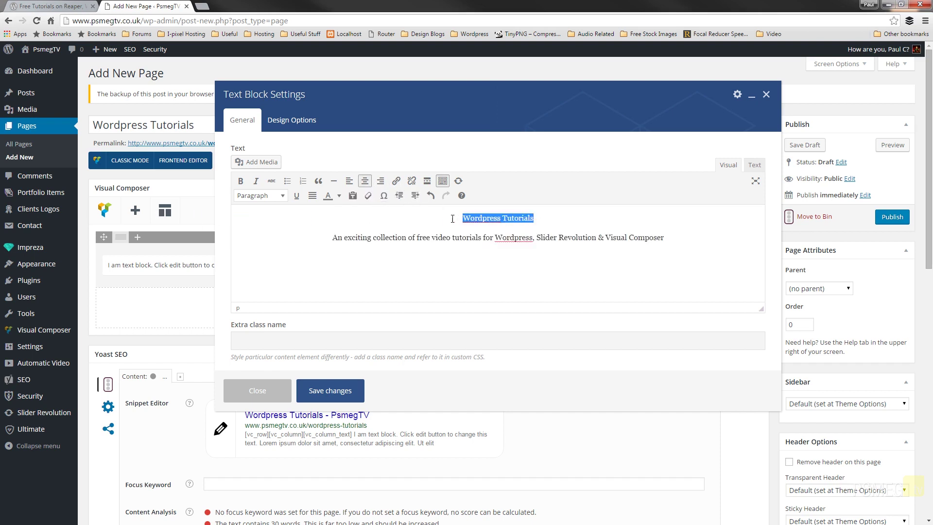
click(272, 196)
click(275, 232)
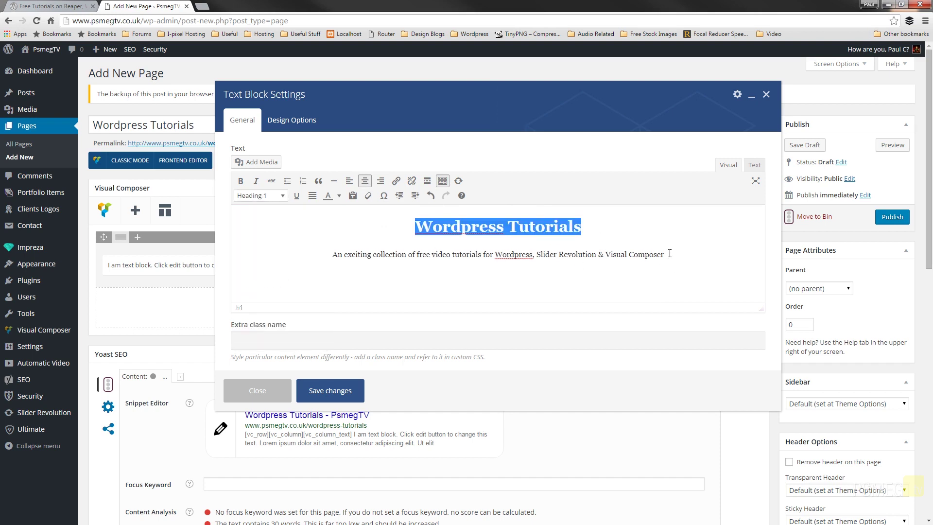
drag(669, 253, 311, 256)
click(272, 195)
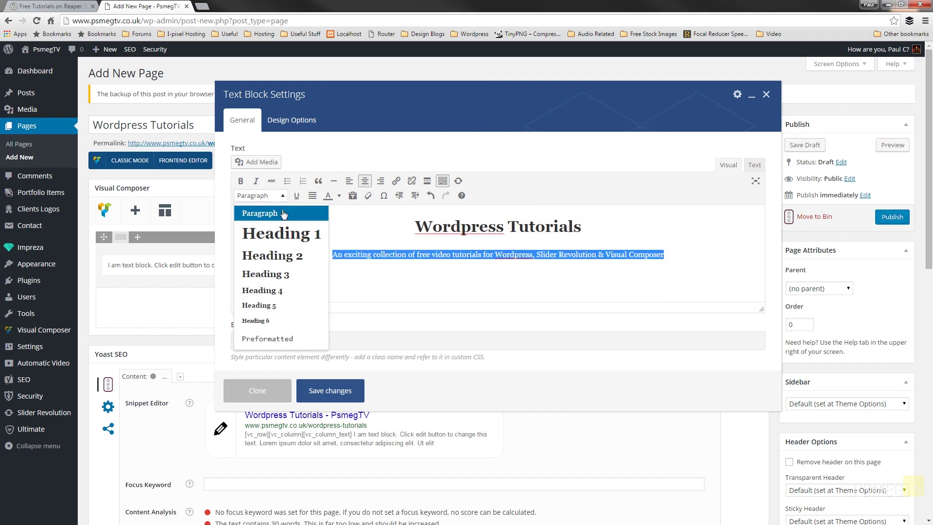
click(287, 274)
click(548, 266)
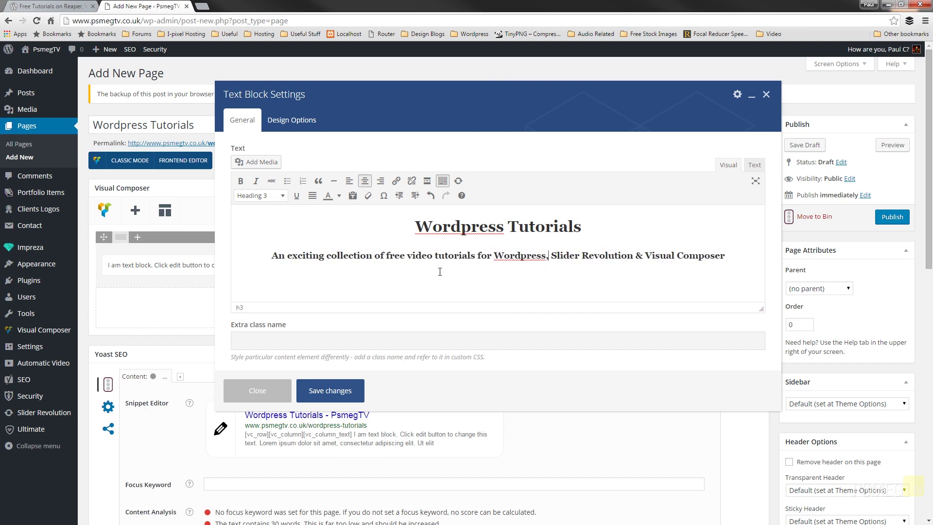
click(285, 128)
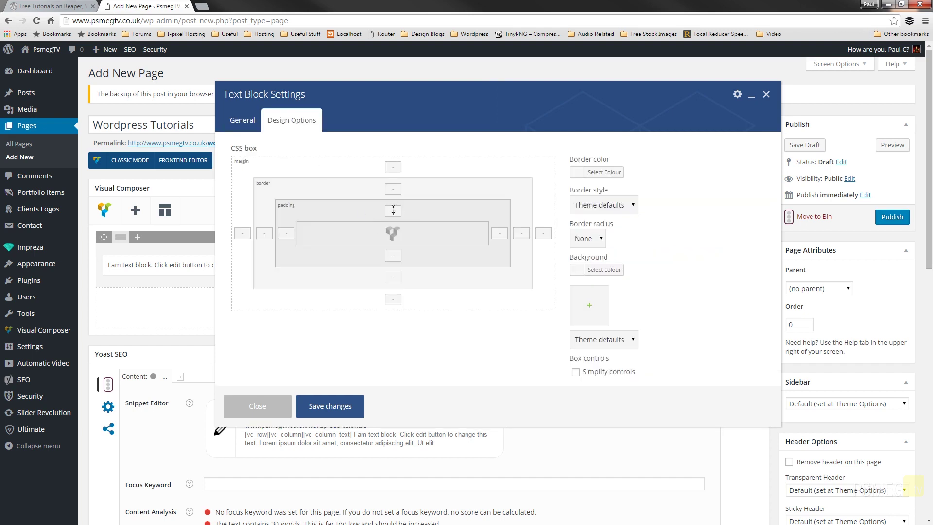
Enter 50px top and bottom padding for the text block and save it.
text(50px)
click(323, 406)
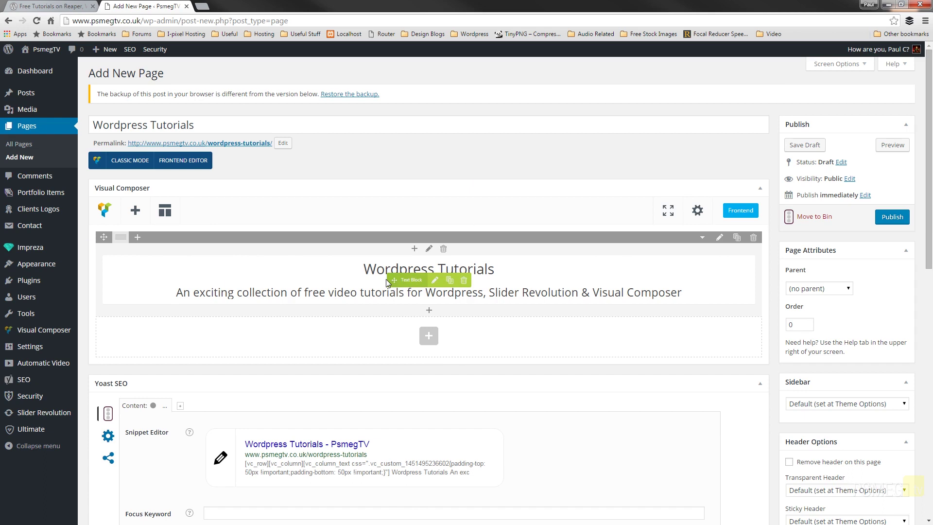
Set the row to No paddings height, Boxed layout without gaps, and Full Width Content.
click(720, 238)
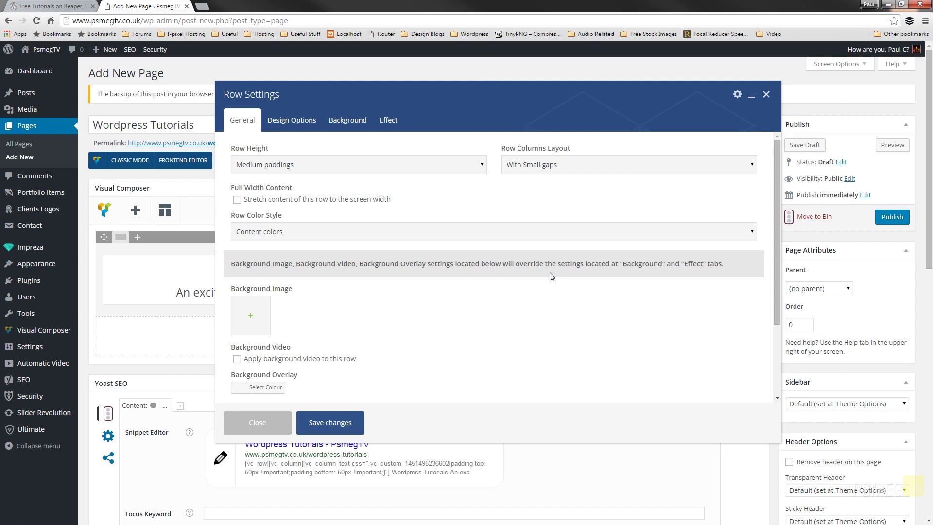
click(480, 169)
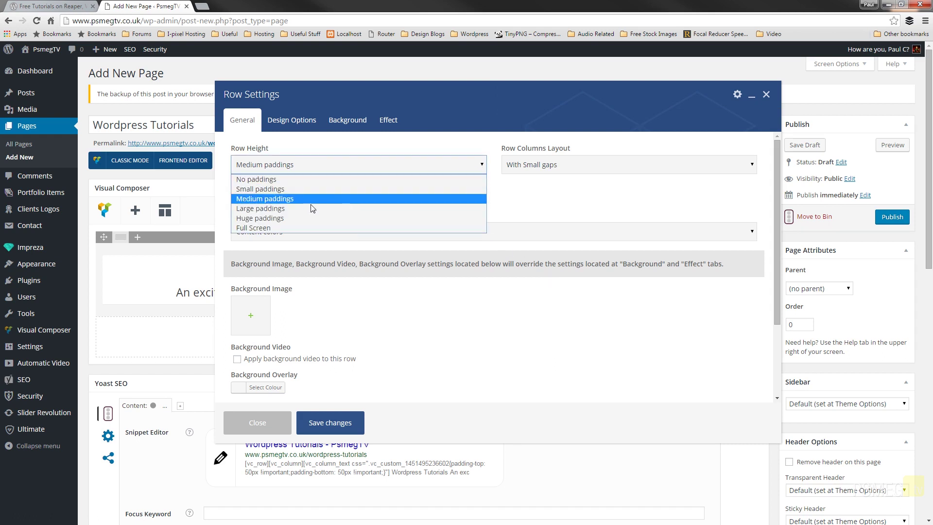
click(275, 180)
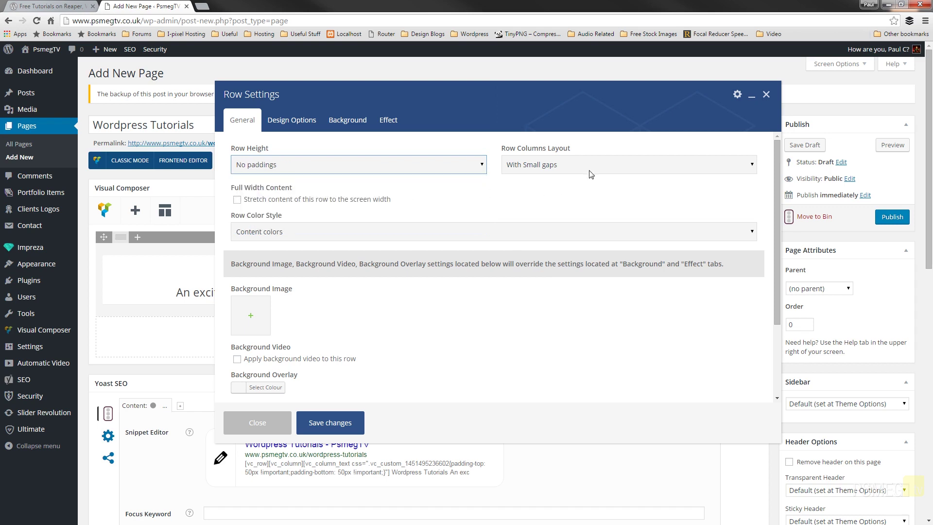
click(590, 170)
click(557, 208)
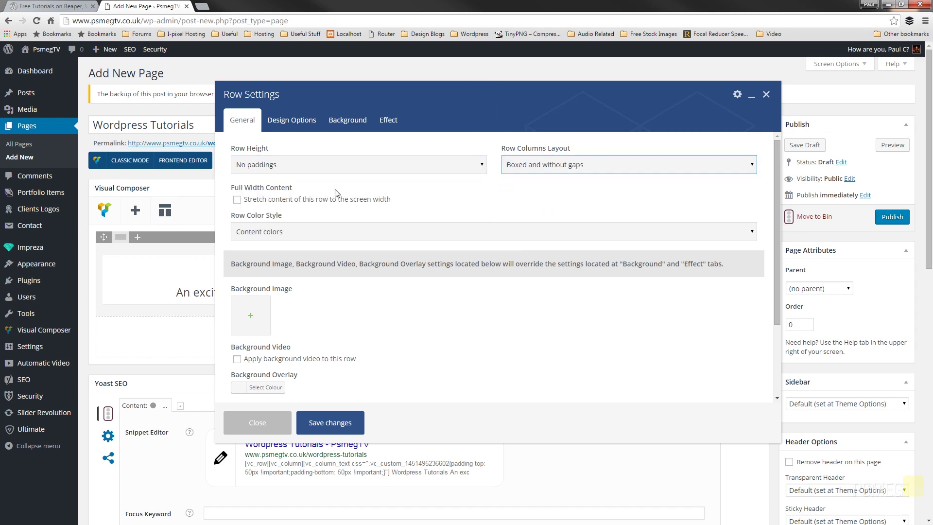
click(276, 204)
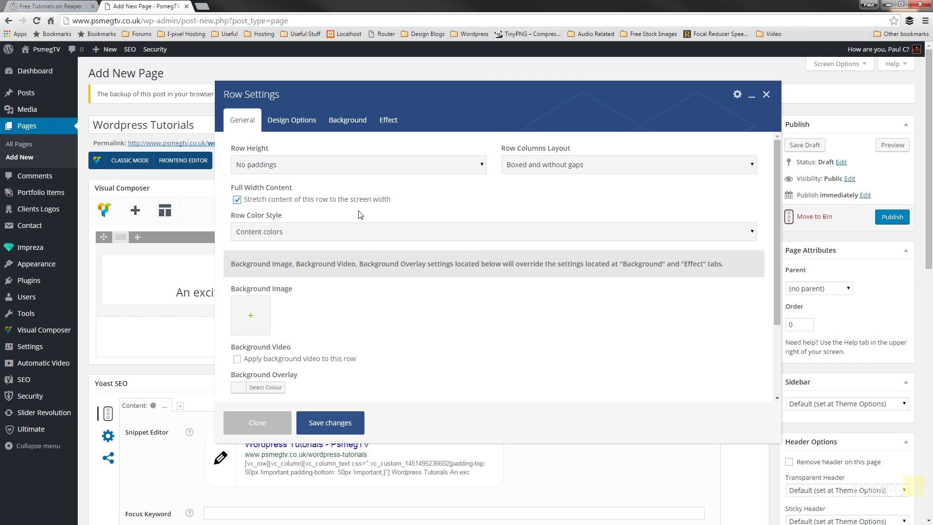
click(294, 122)
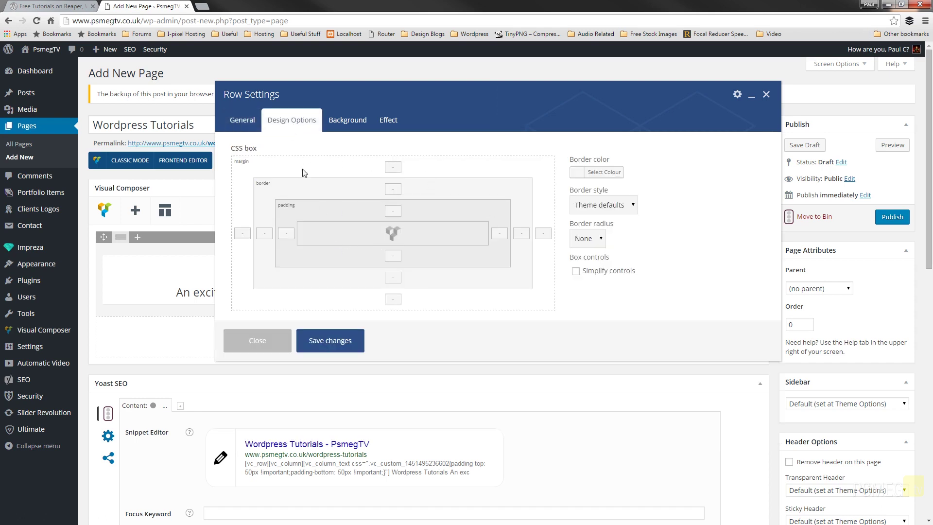
Give the row an Image / Parallax background using Vertical Parallax On Scroll.
click(357, 125)
click(348, 166)
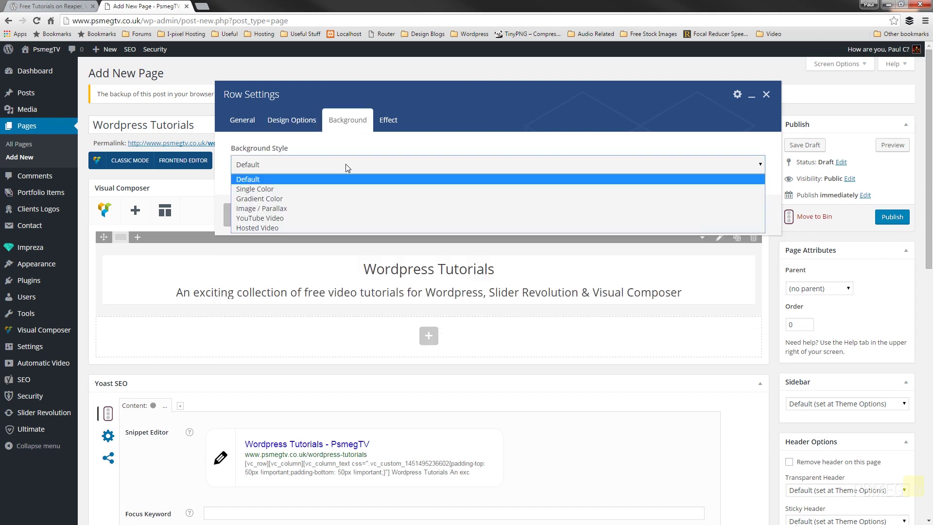
click(315, 209)
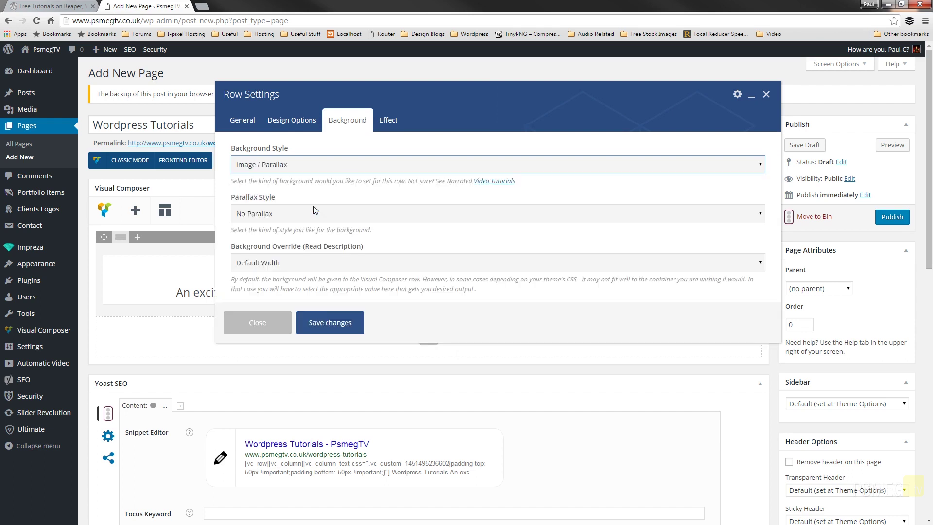
click(320, 217)
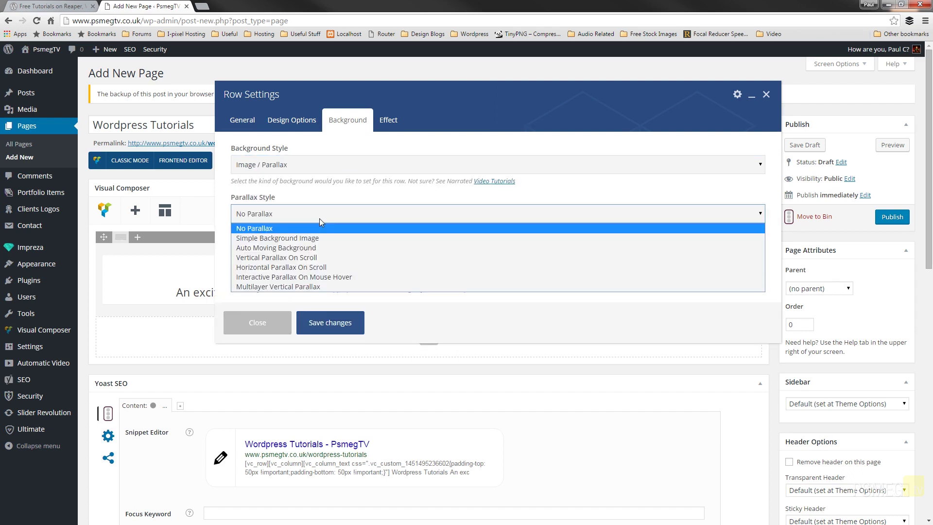
click(312, 261)
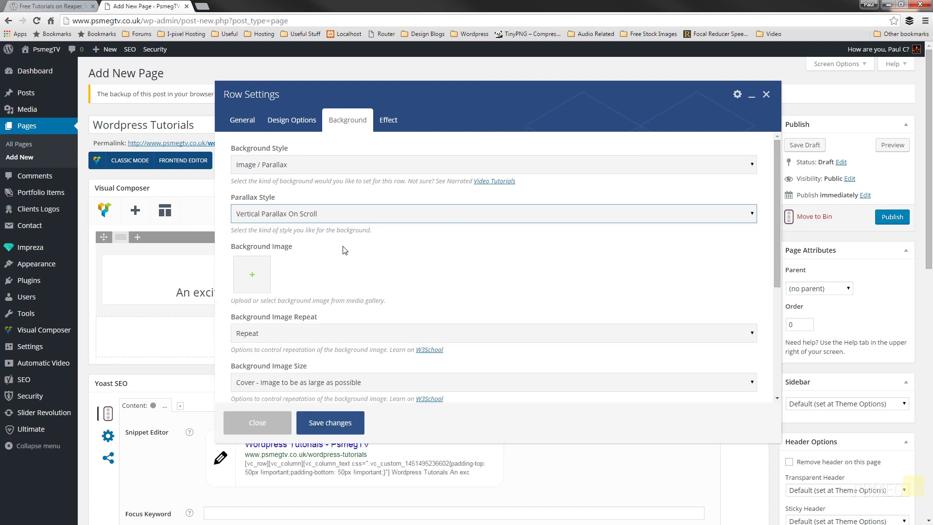
Use the desktop computer photo as background, set to No Repeat, and save the row.
click(251, 280)
click(251, 280)
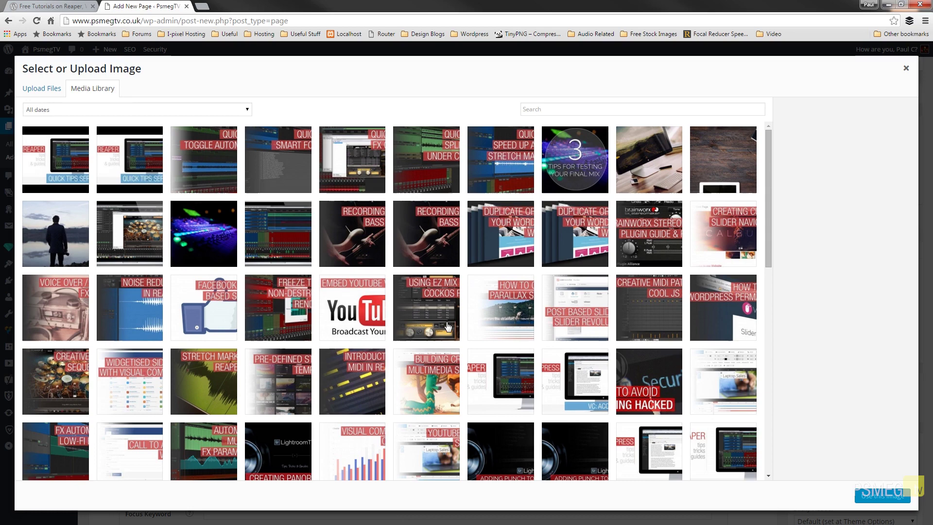
click(673, 160)
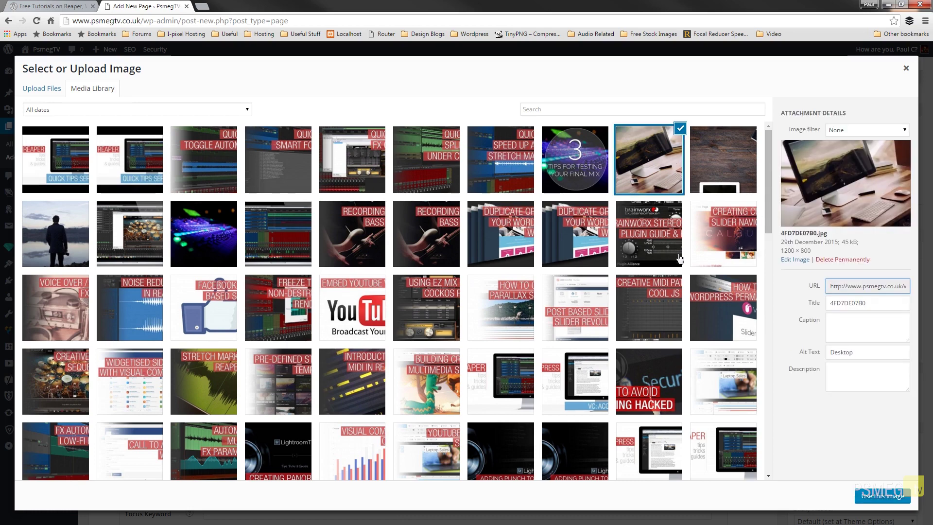
click(878, 495)
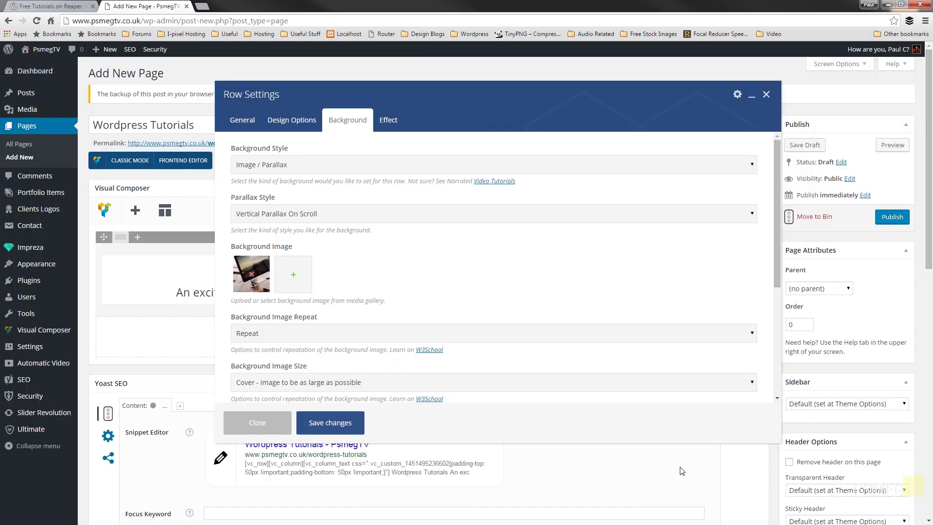
click(315, 335)
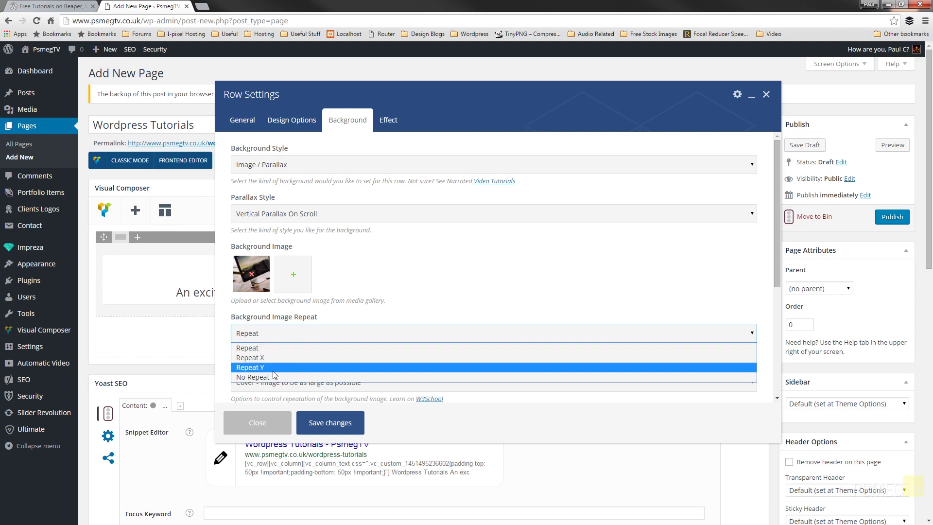
click(291, 382)
scroll(497, 292, down, 2)
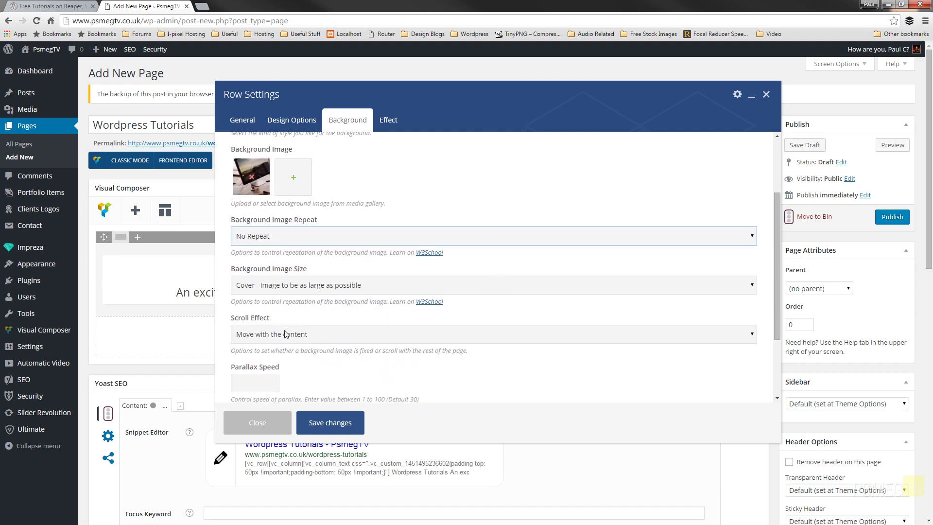
scroll(518, 371, down, 2)
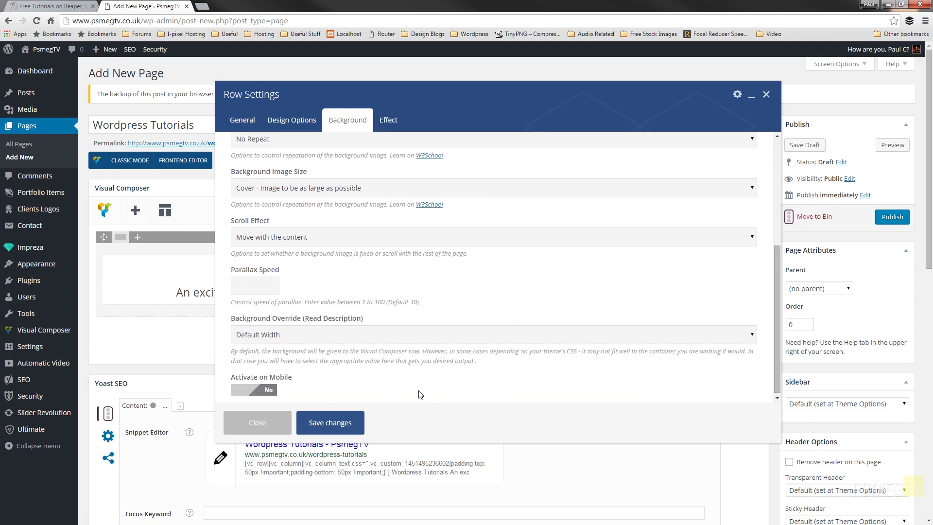
click(337, 430)
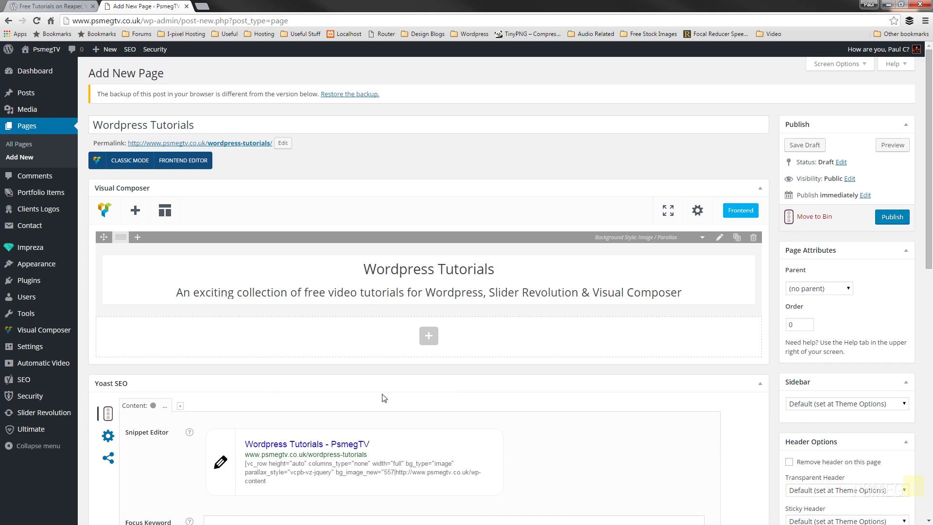
Insert a Blog element below the title row, newest first, limited to the Wordpress category.
click(429, 338)
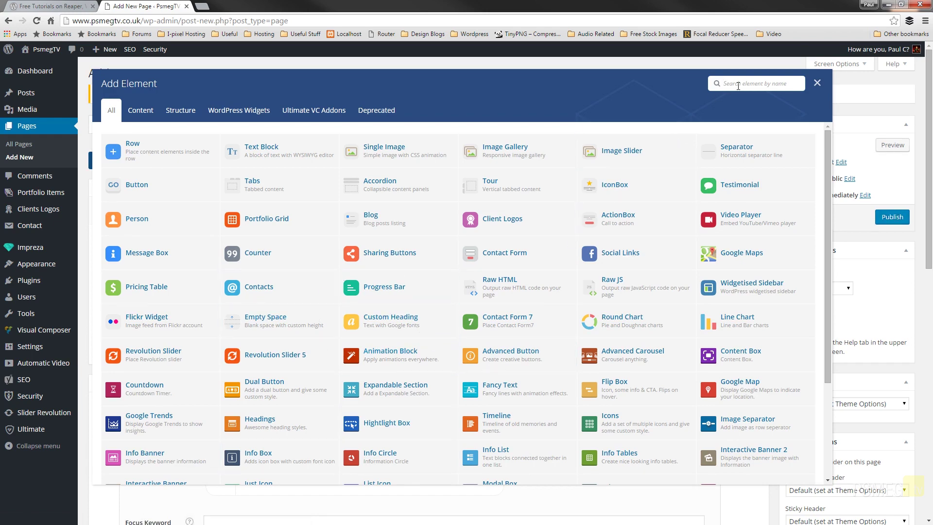
text(blog)
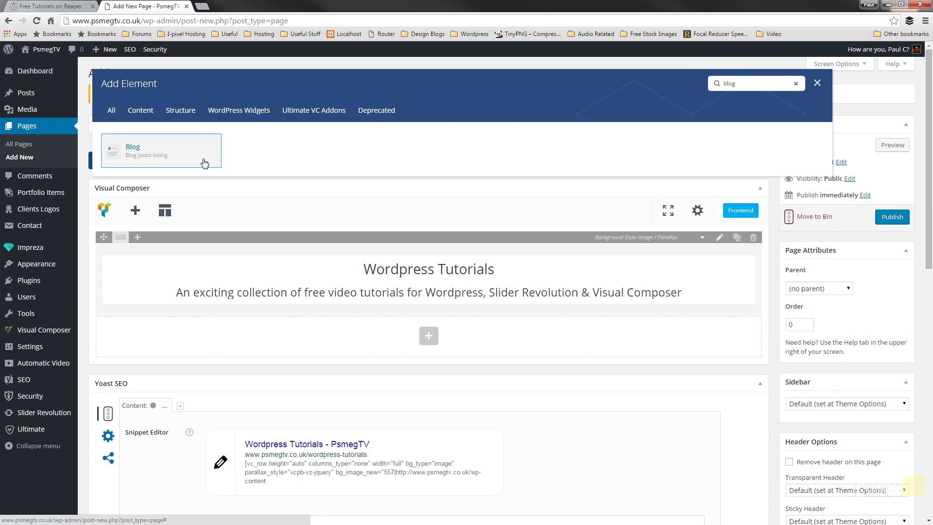
click(160, 156)
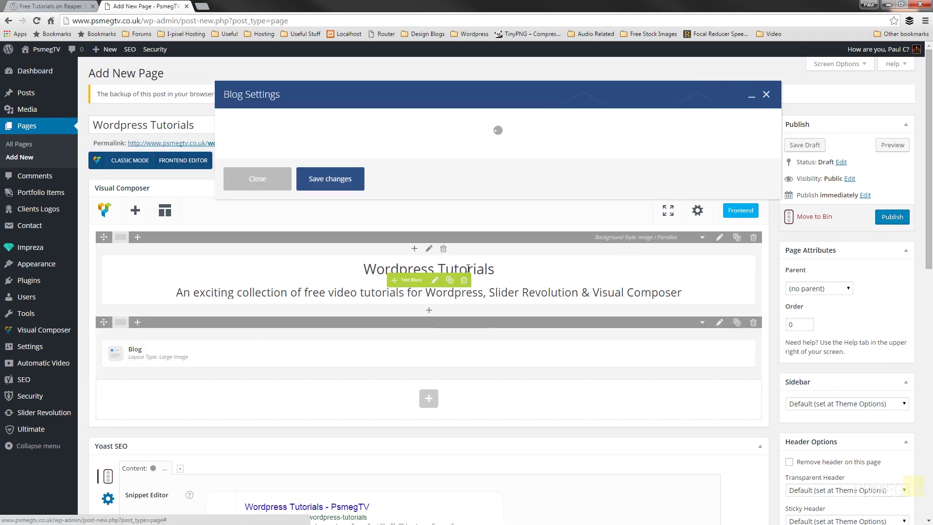
mouse_move(443, 348)
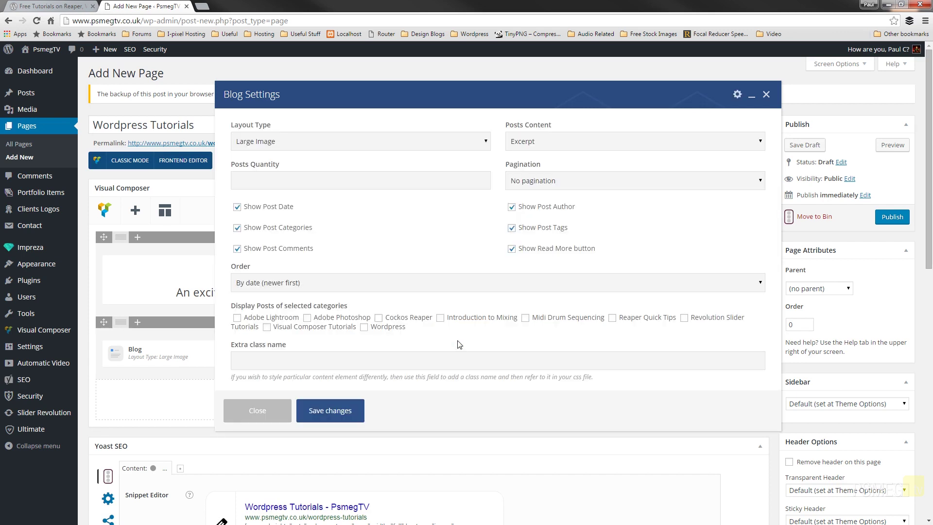
click(299, 141)
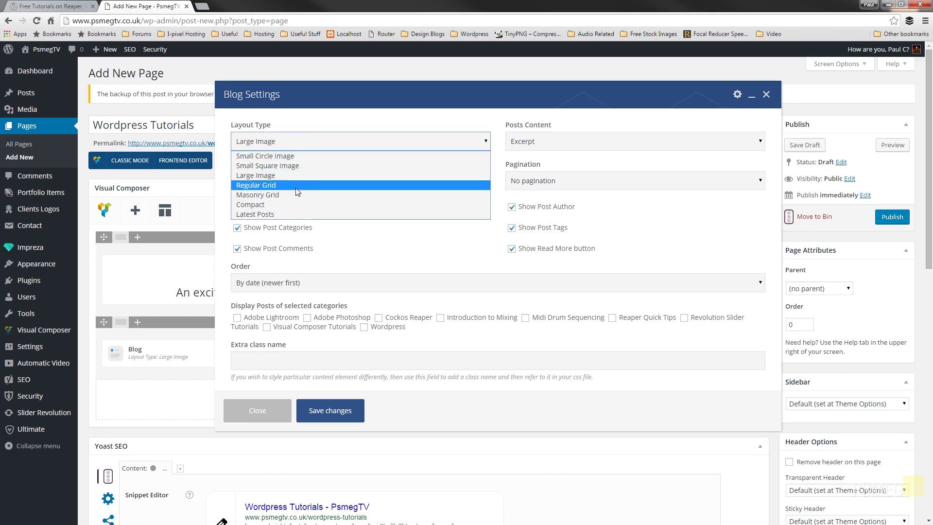
click(399, 245)
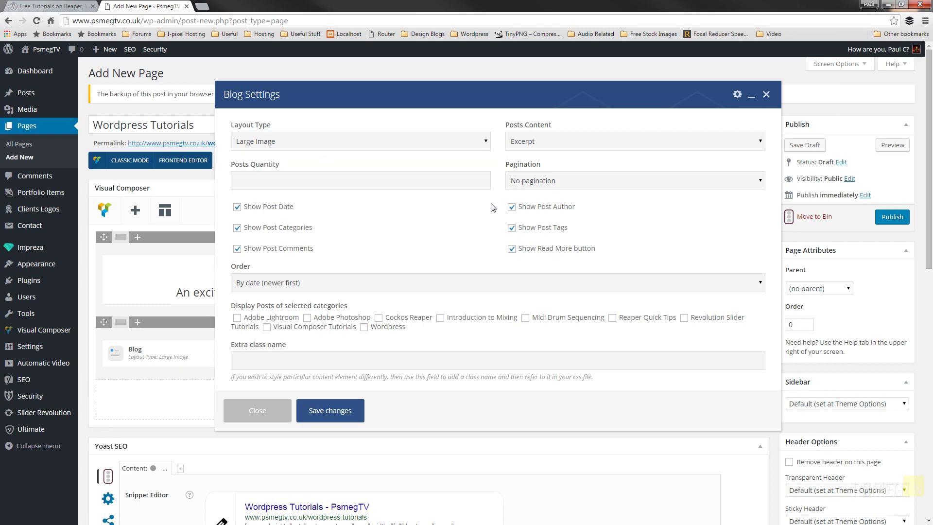
click(543, 143)
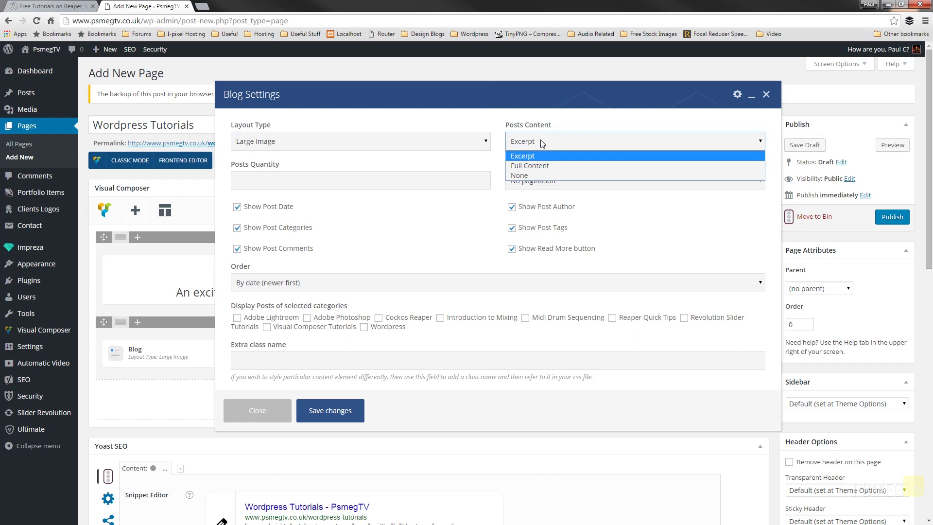
click(368, 185)
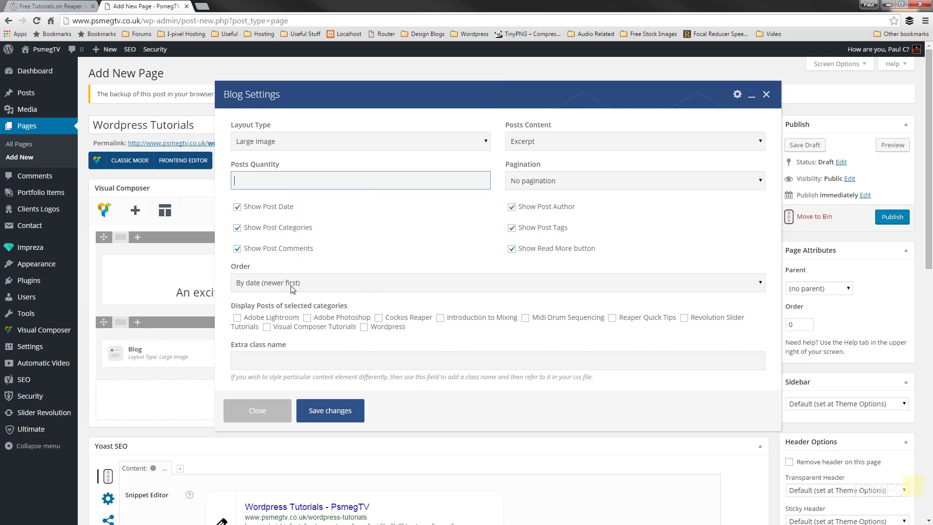
click(338, 289)
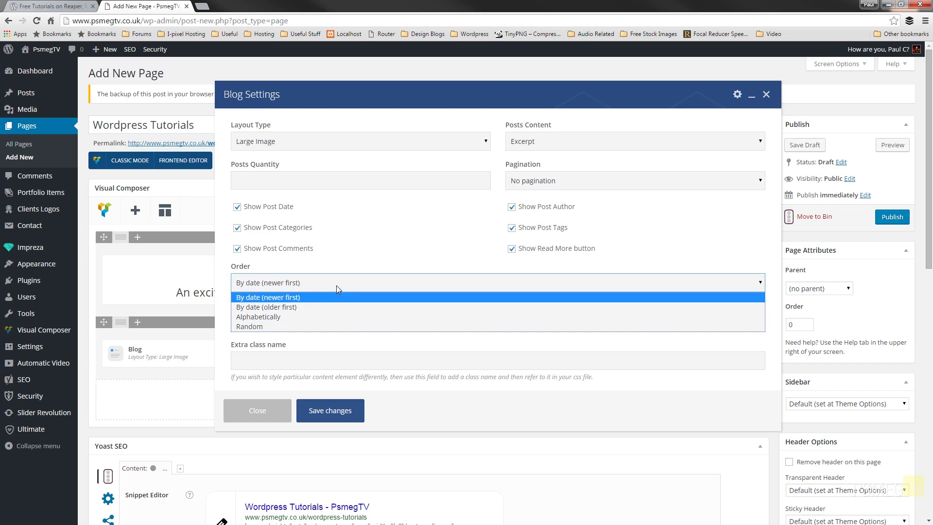
click(381, 267)
scroll(410, 260, down, 3)
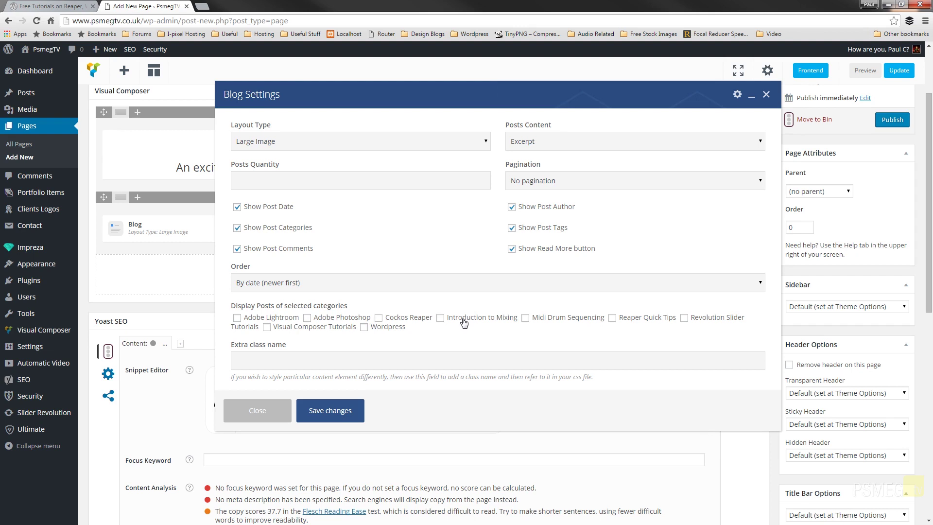
click(364, 327)
Set the blog layout to Regular Grid with 12 posts and Load More Button pagination.
click(427, 147)
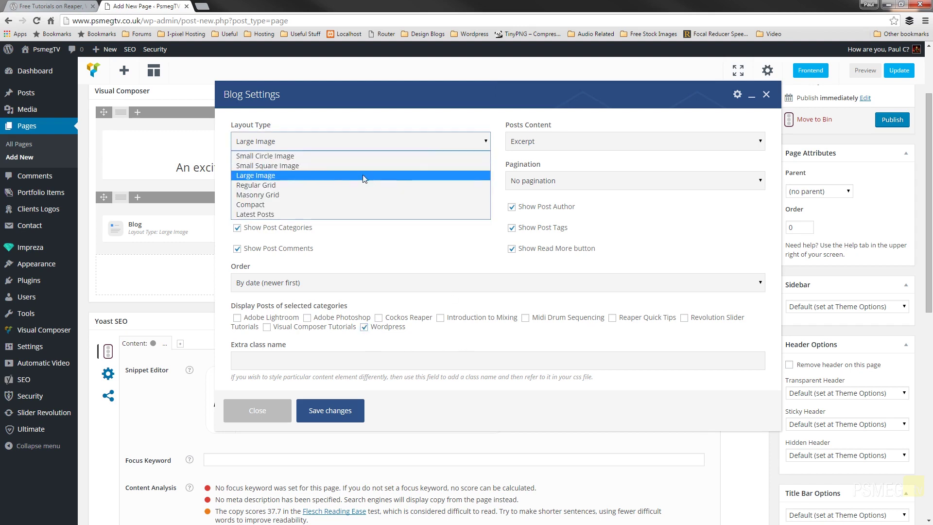
click(336, 185)
click(323, 185)
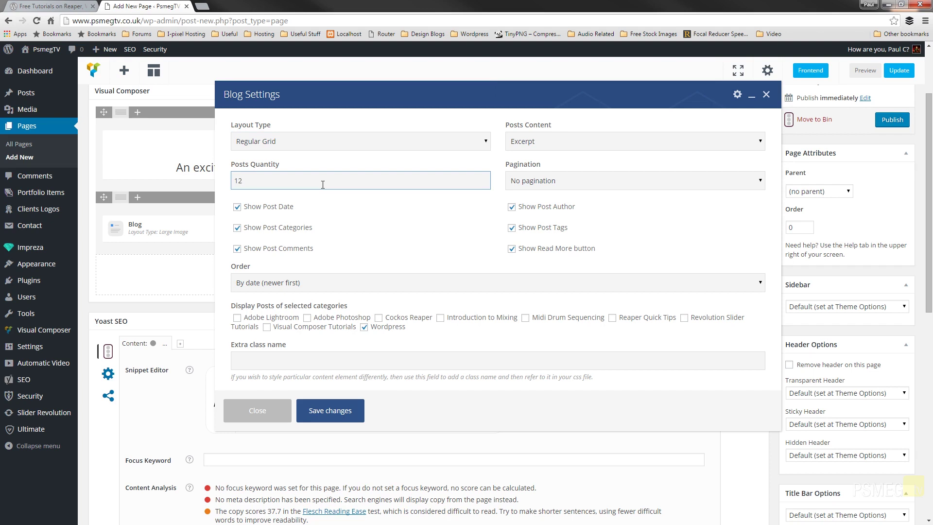
click(553, 183)
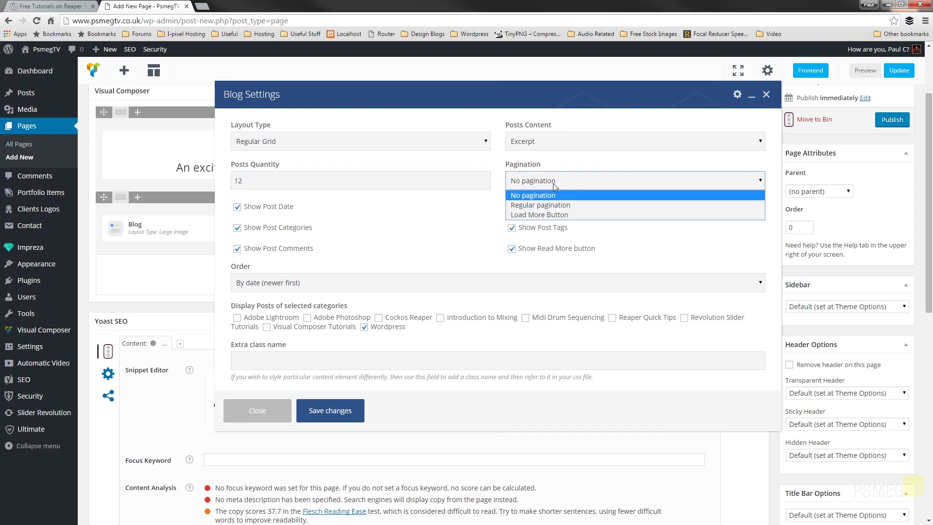
click(553, 216)
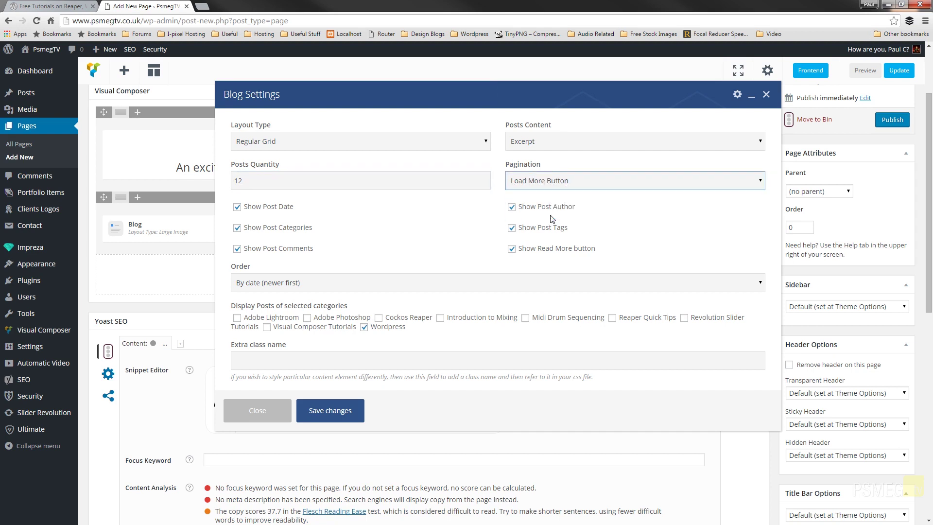
Hide post categories, comments, author and tags in the blog listing.
click(275, 227)
click(254, 251)
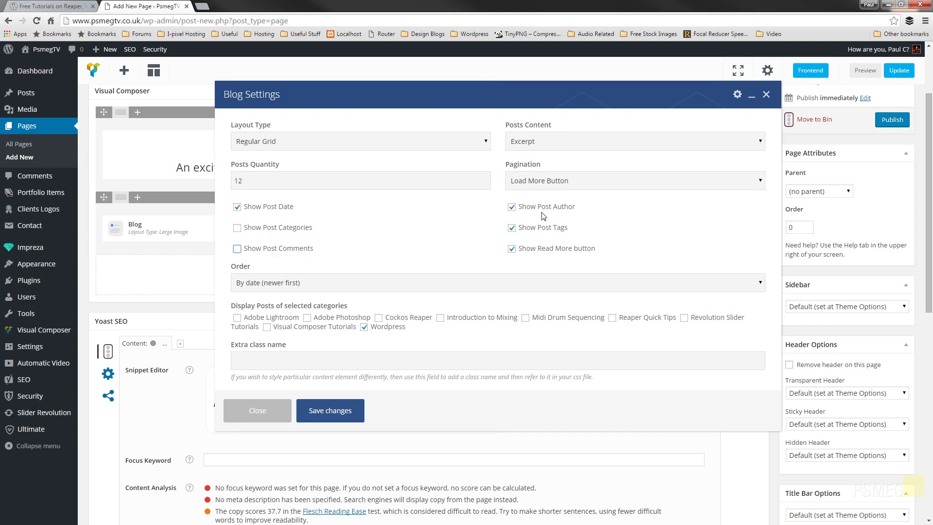
click(557, 209)
click(547, 230)
Save the Blog element's settings, then publish the 'Wordpress Tutorials' page.
click(332, 409)
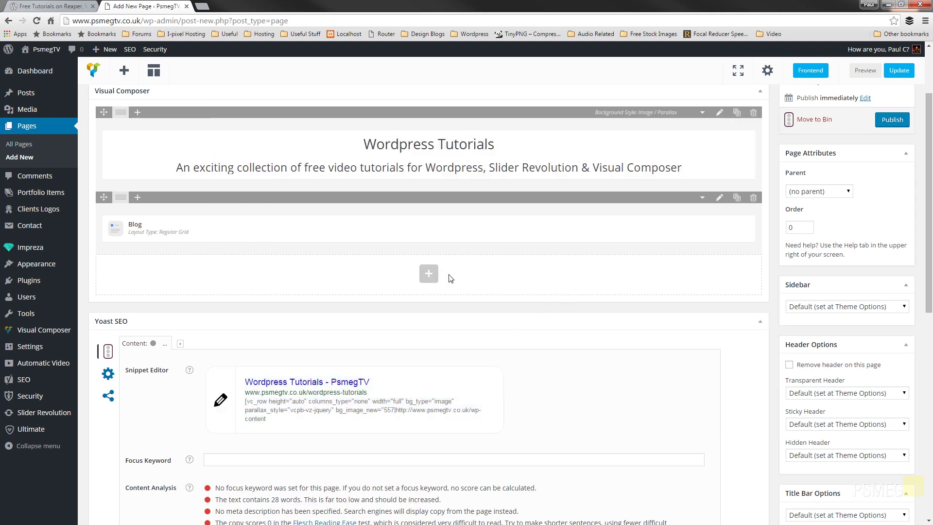
click(893, 120)
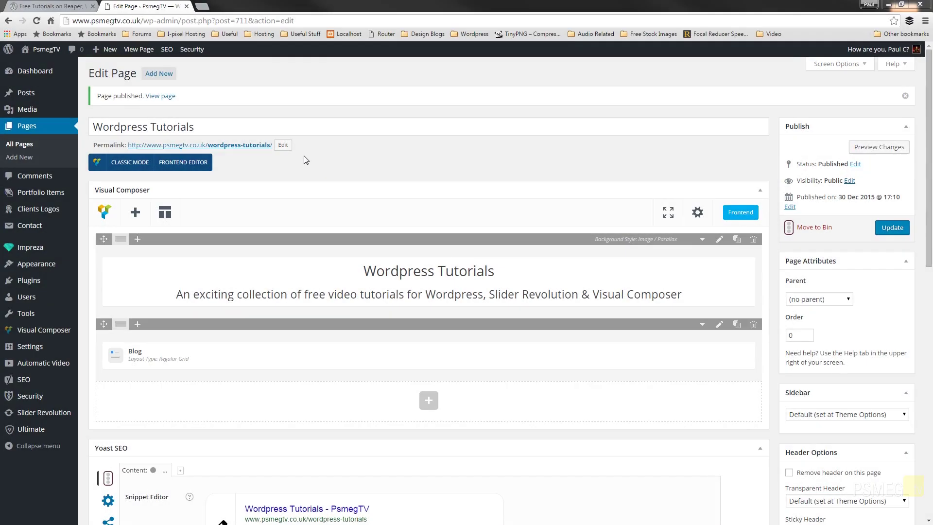
Scroll through the live page's parallax banner and post grid in a new tab, then return to the editor.
middle_click(227, 149)
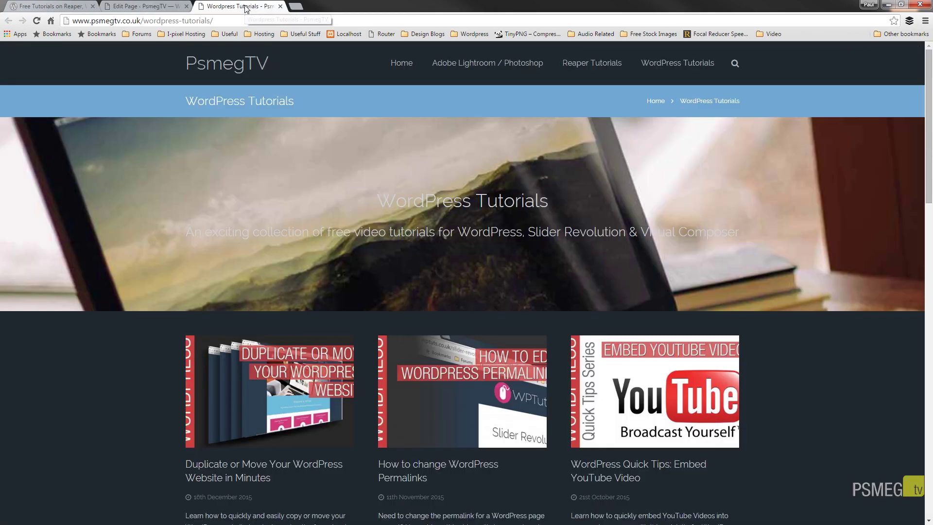
click(245, 6)
scroll(753, 297, down, 2)
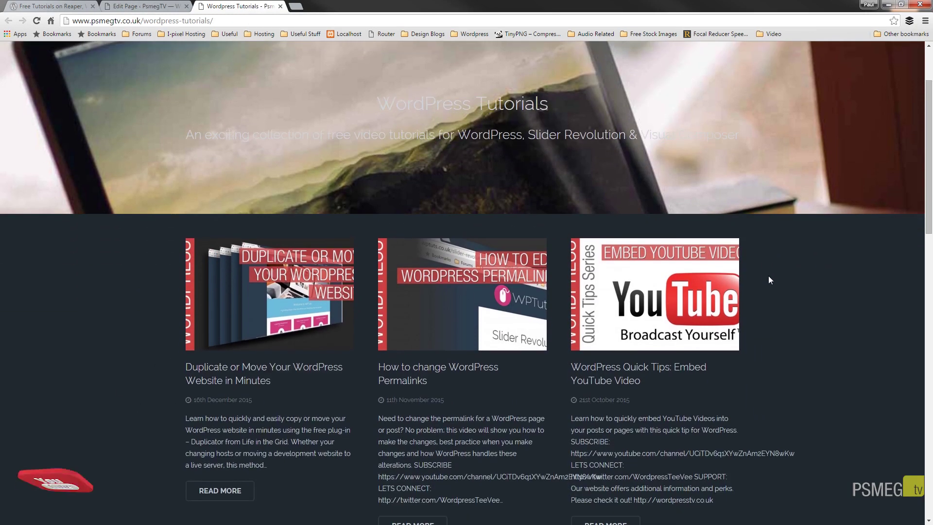
scroll(768, 276, up, 2)
scroll(808, 186, down, 5)
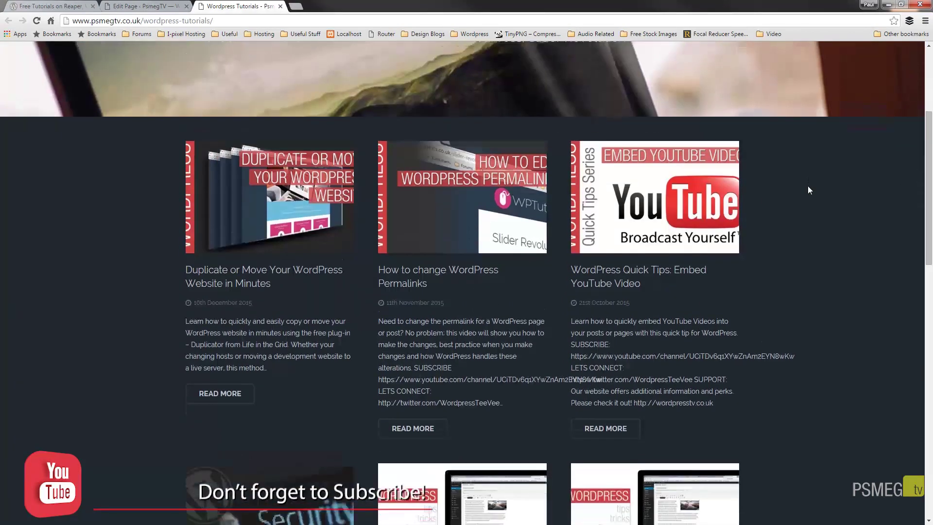
scroll(808, 186, up, 5)
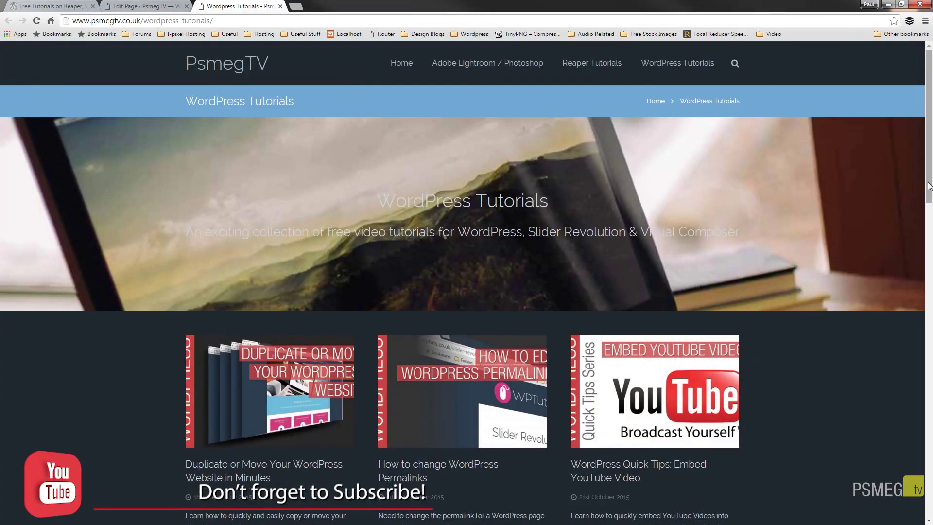
mouse_move(929, 188)
mouse_down()
mouse_move(929, 236)
mouse_move(929, 188)
mouse_up()
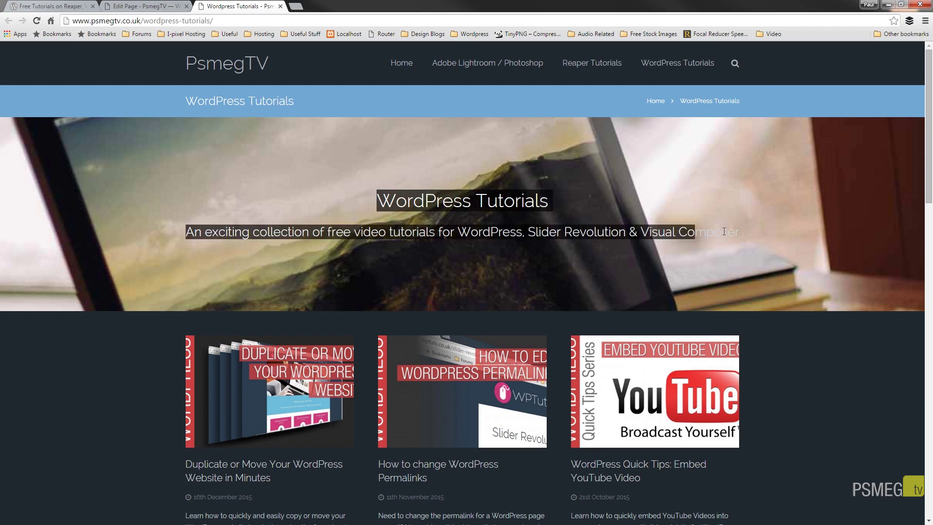
scroll(857, 408, down, 10)
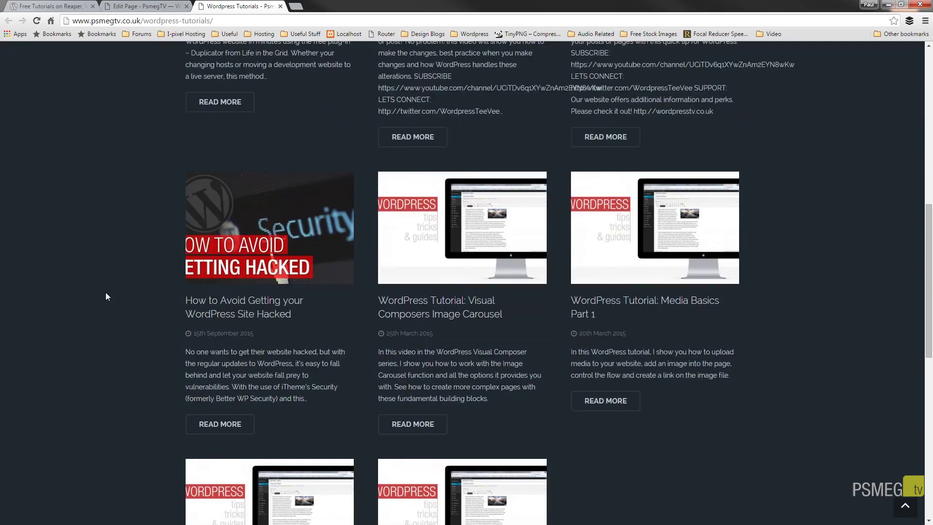
scroll(103, 296, up, 2)
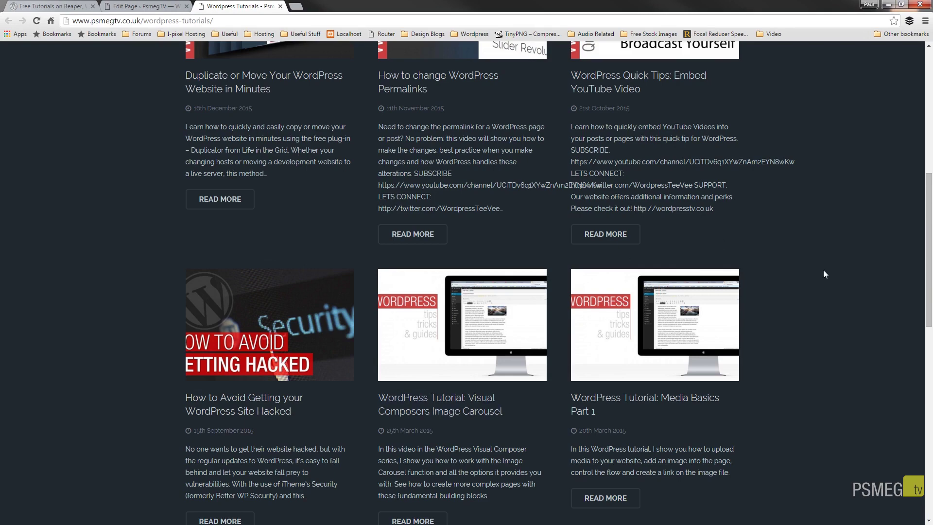
scroll(840, 304, up, 4)
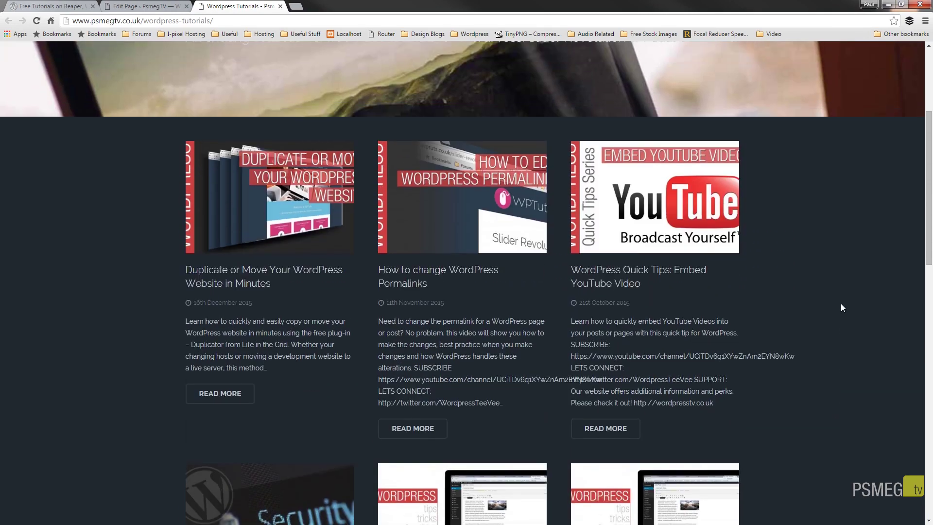
scroll(842, 308, up, 4)
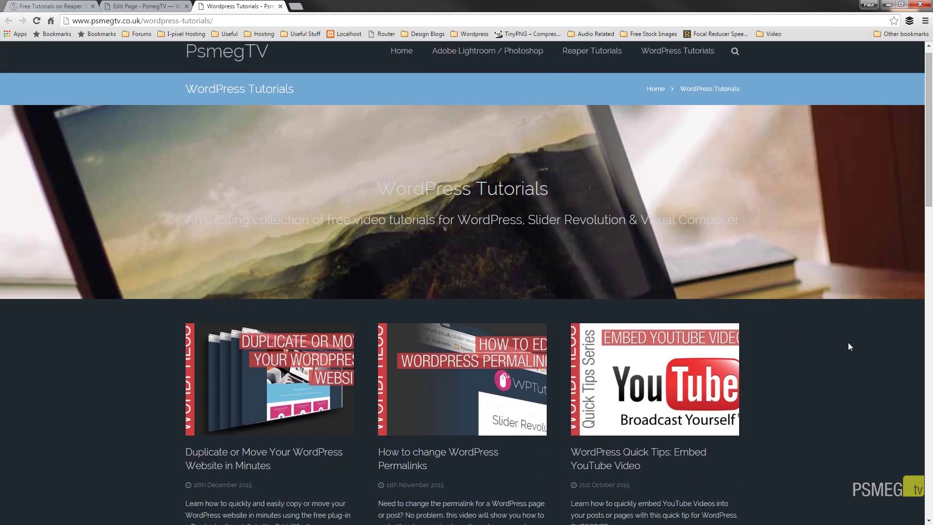
scroll(849, 346, up, 1)
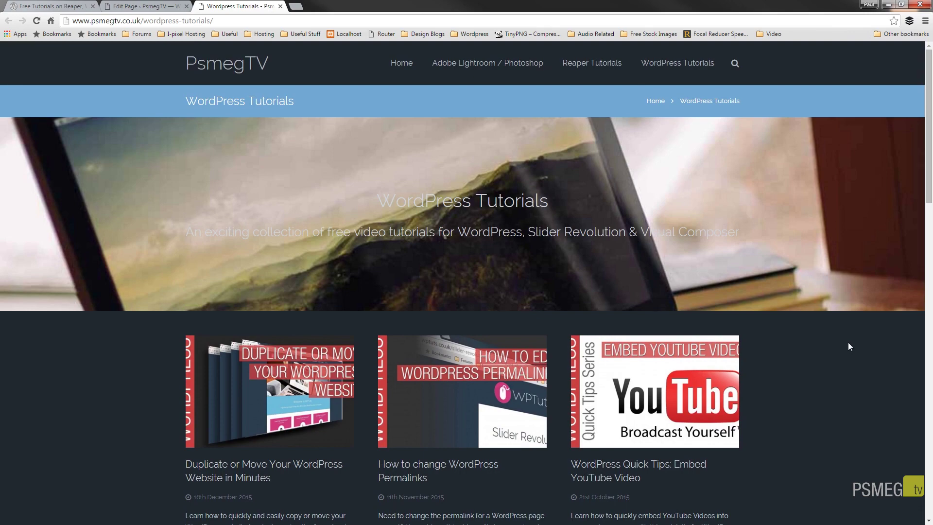
click(147, 7)
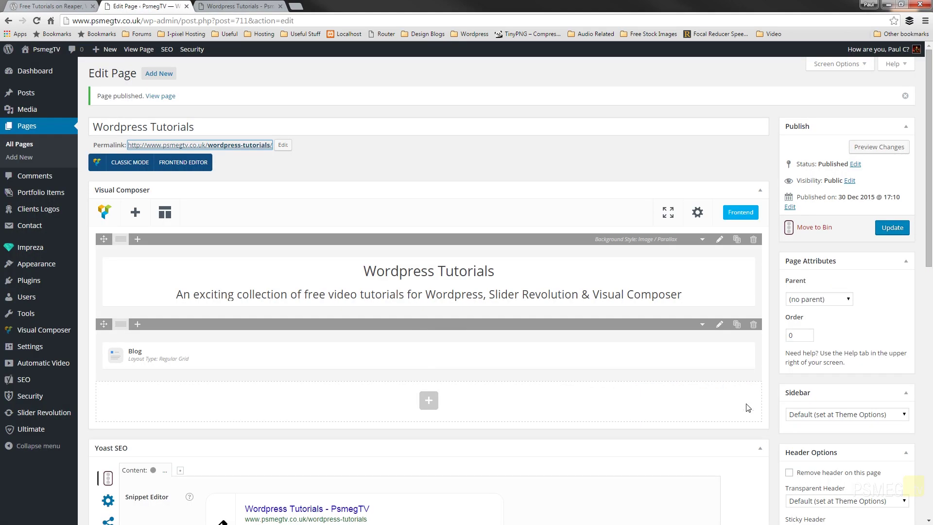
Set the page's Title Bar Options to Hide Title Bar.
scroll(778, 360, down, 5)
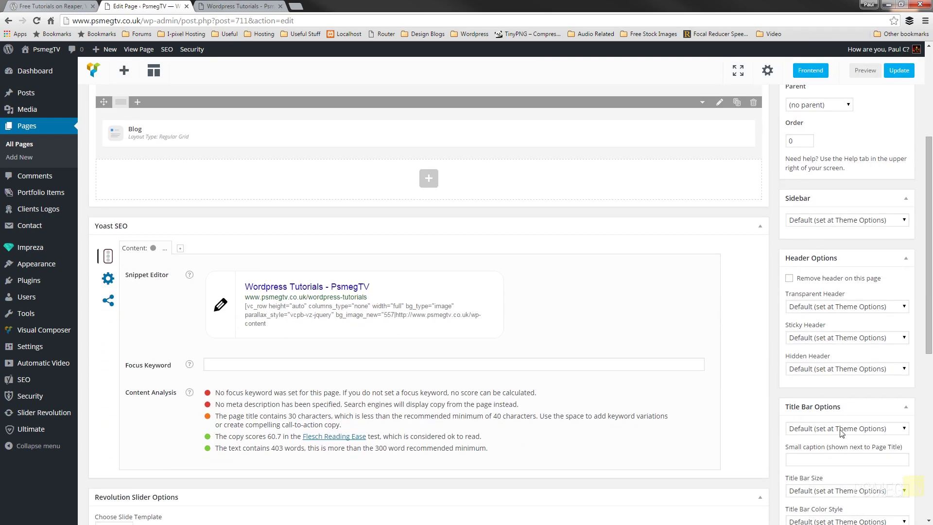
click(842, 430)
click(819, 470)
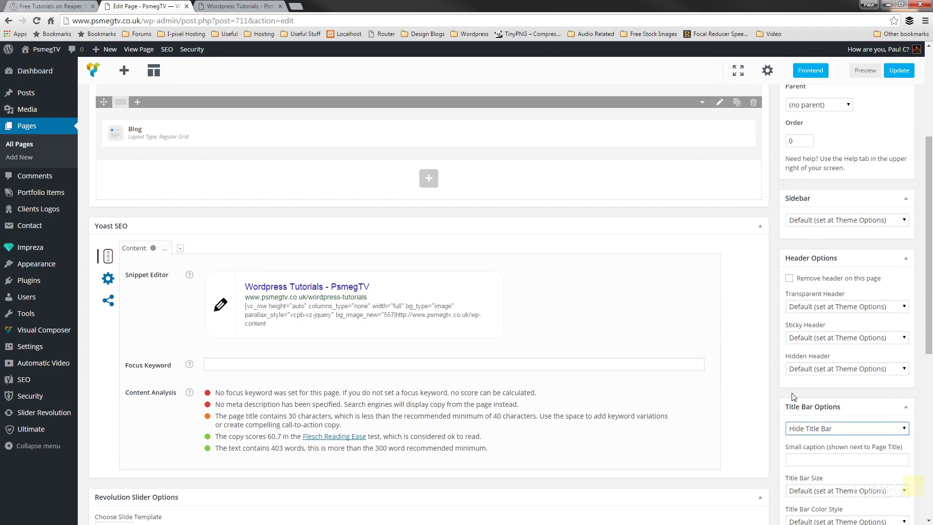
scroll(773, 377, up, 5)
scroll(773, 378, down, 1)
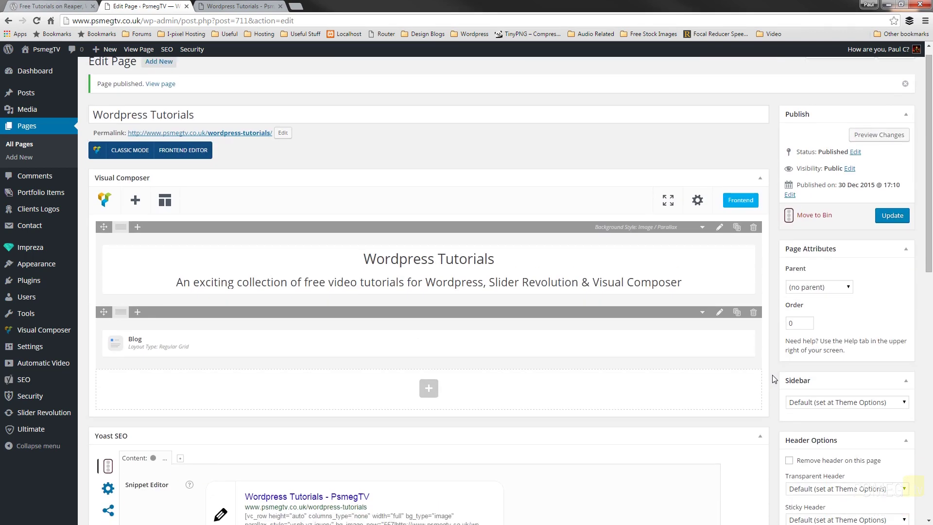
Set the Blog posts content to None, drop Read More buttons, save, and update the page.
mouse_move(375, 345)
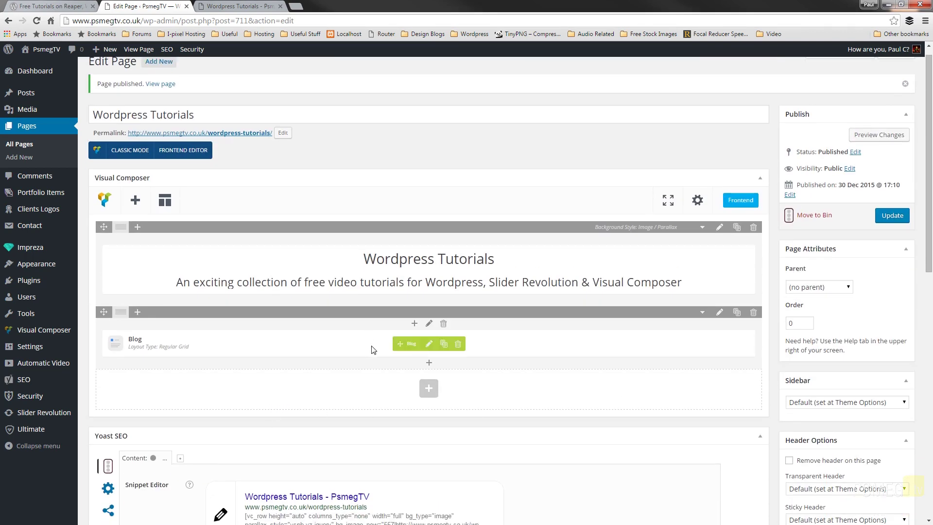
click(428, 345)
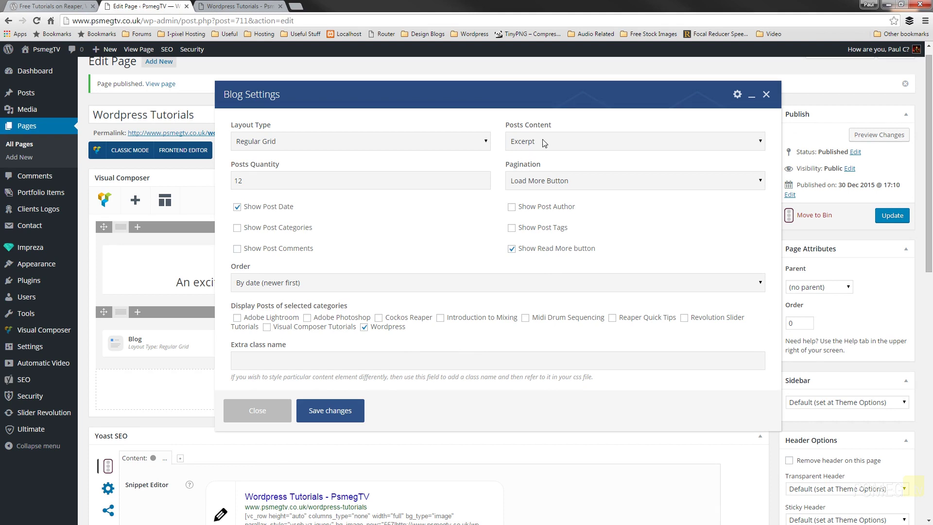
click(544, 142)
click(529, 175)
click(558, 252)
click(346, 408)
click(892, 215)
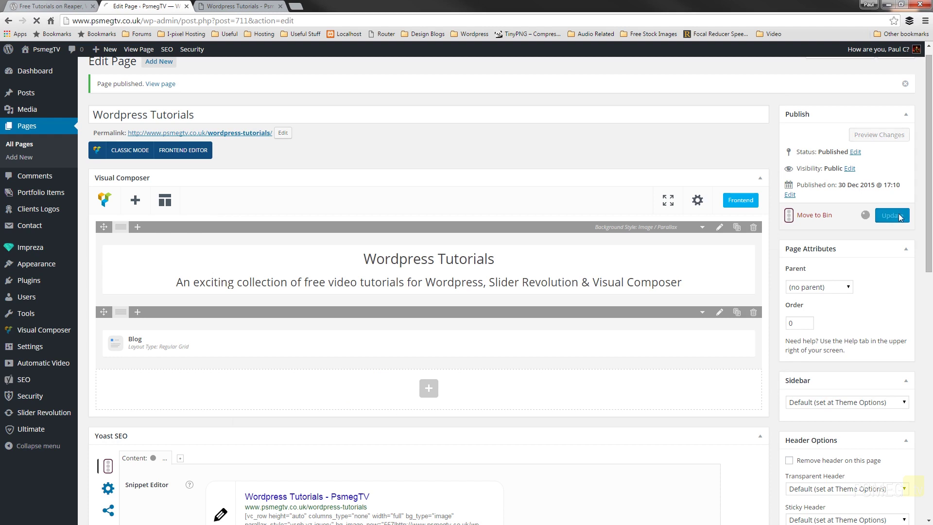
mouse_move(466, 359)
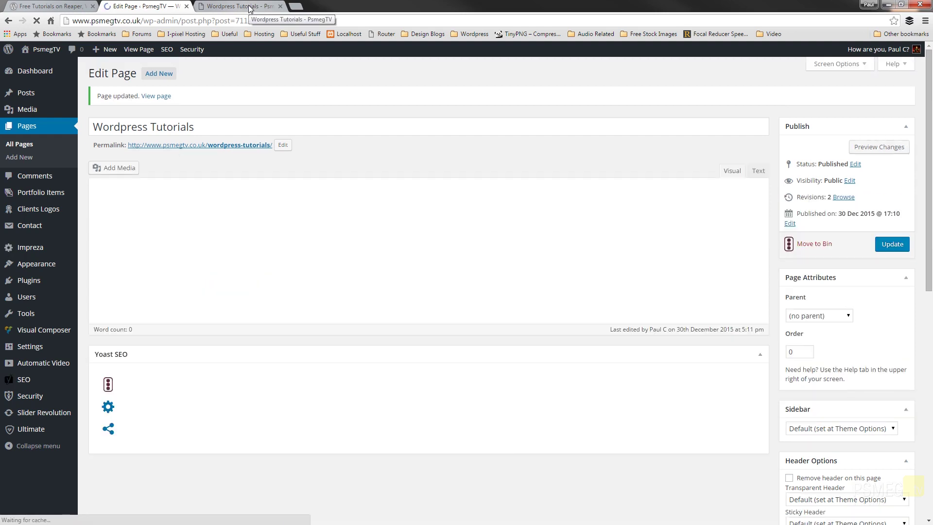
Reload the live WordPress Tutorials page and scroll through to confirm the title bar and excerpts are gone.
click(249, 7)
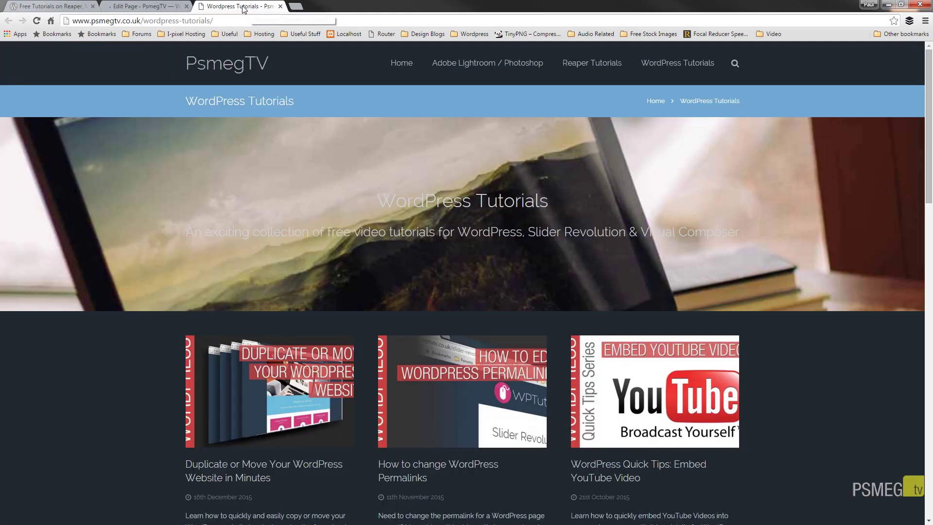
click(39, 24)
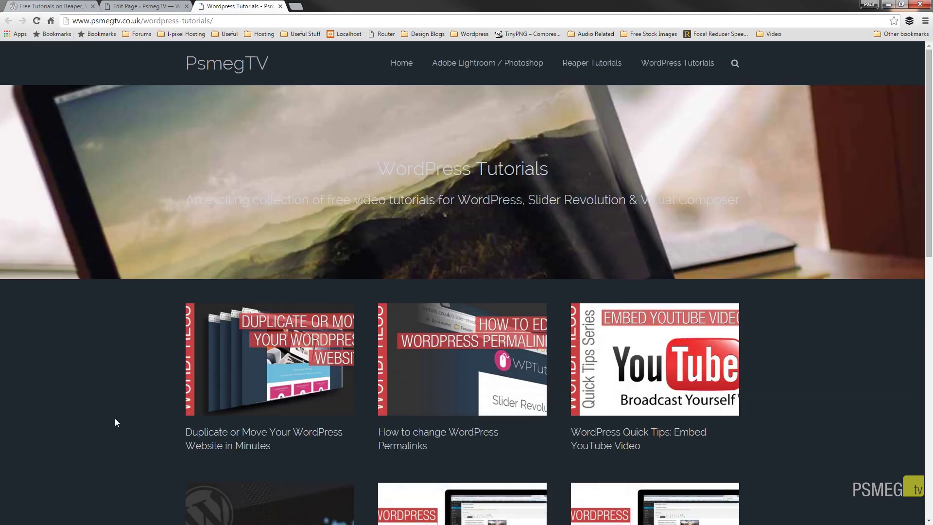
scroll(117, 417, down, 2)
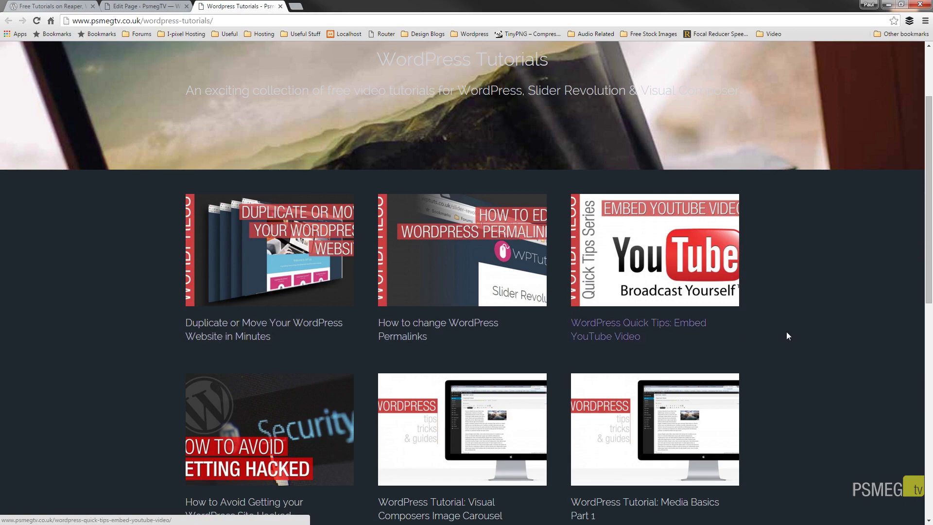
scroll(849, 383, down, 5)
scroll(849, 385, down, 2)
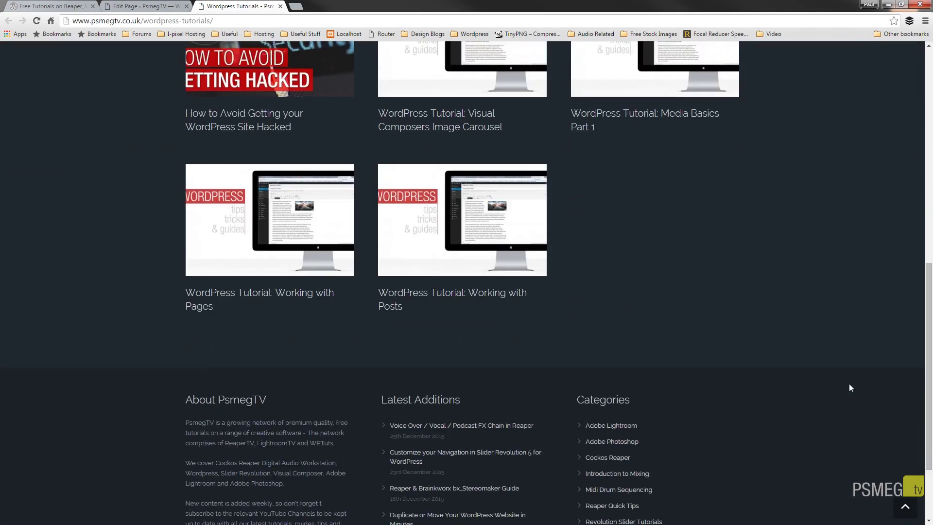
scroll(849, 384, up, 8)
scroll(849, 387, up, 2)
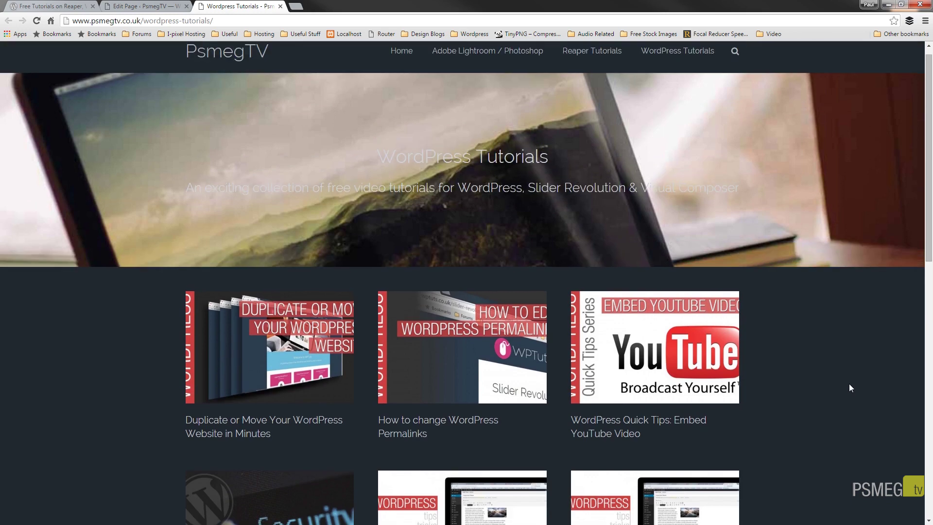
Back in the editor, switch the Blog element's Layout Type to Masonry Grid, save, and update the page.
click(141, 7)
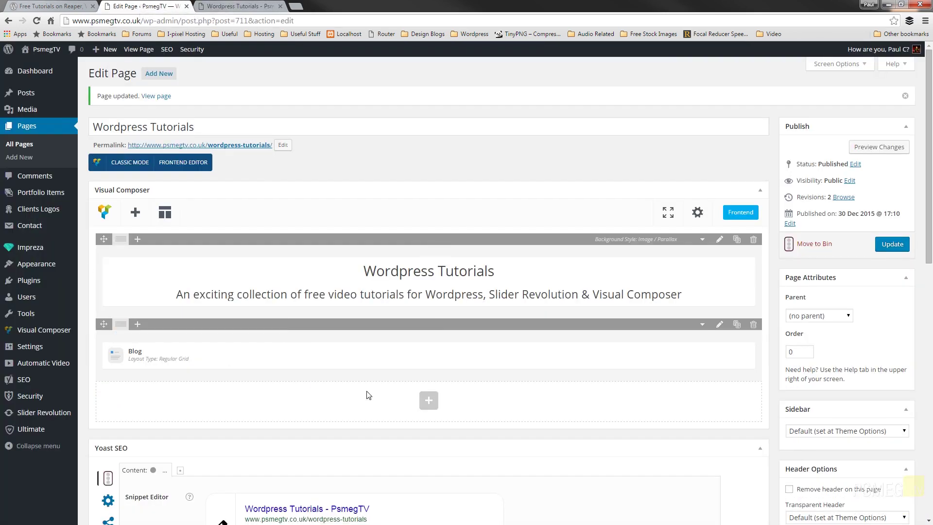
click(428, 356)
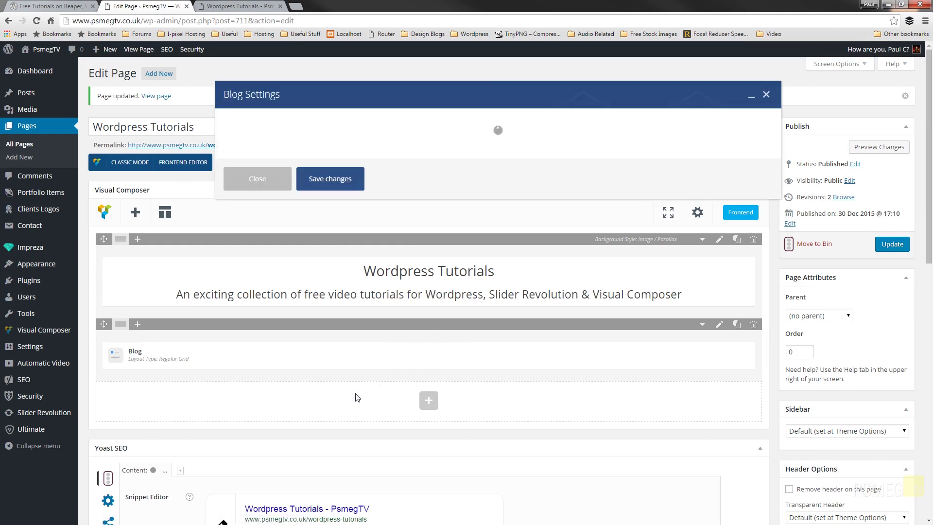
click(348, 144)
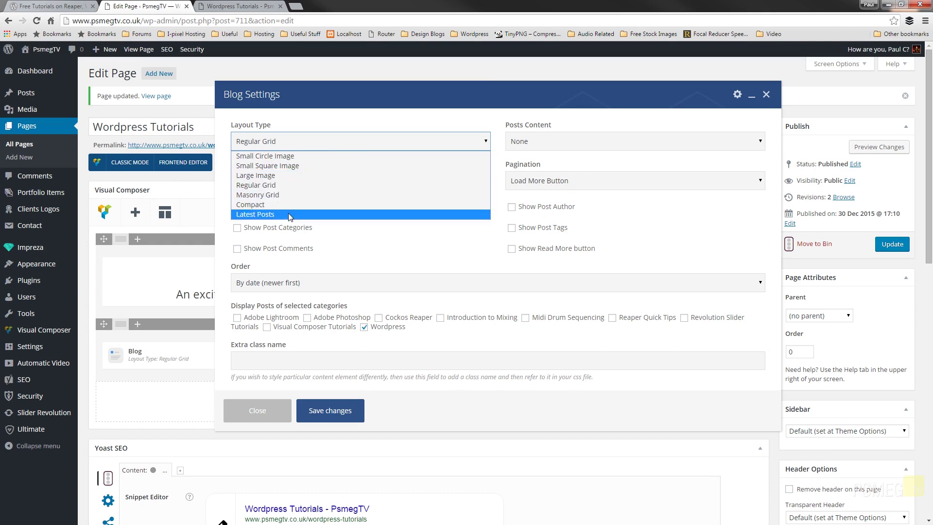
click(284, 194)
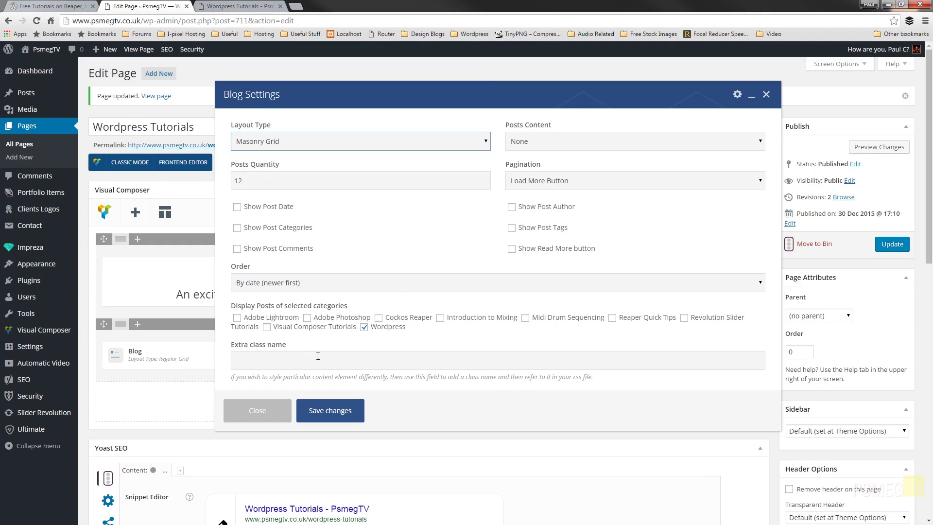
click(338, 417)
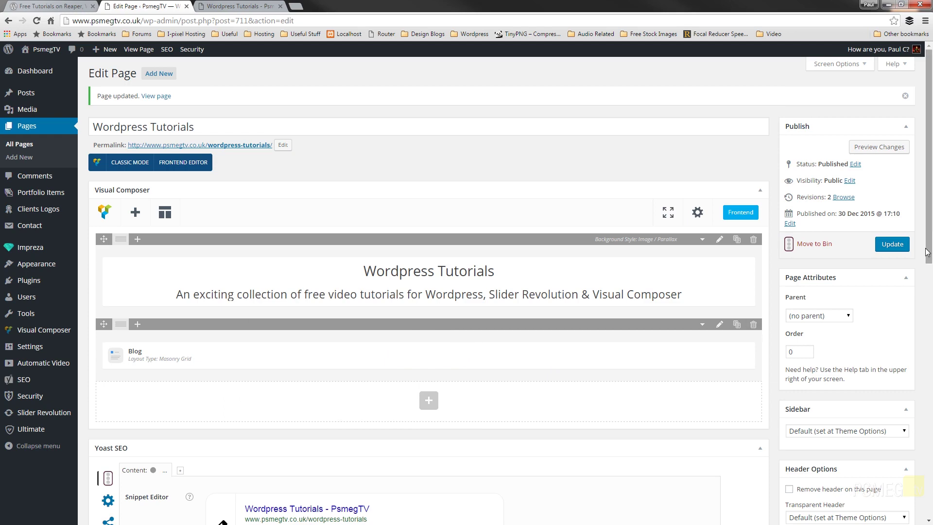
click(895, 244)
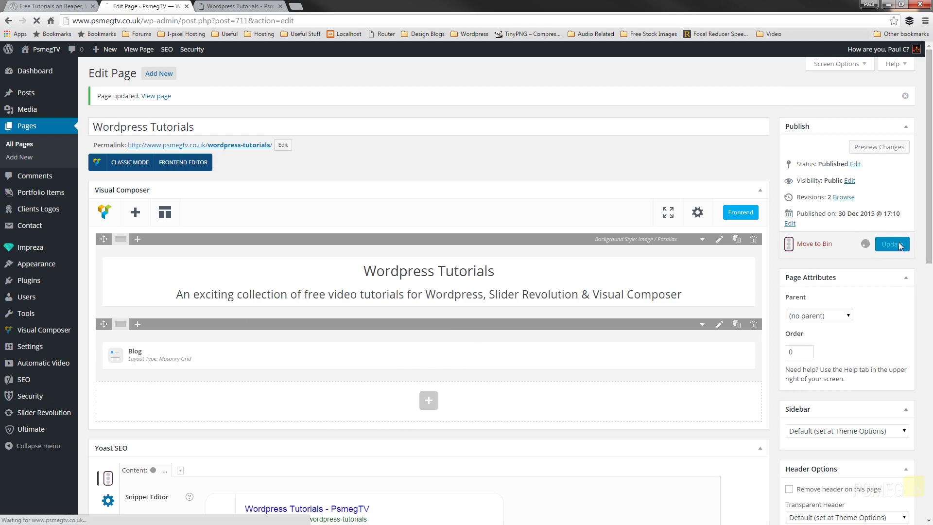
Reload the live WordPress Tutorials page to check the posts' masonry grid, then return to the editor.
click(237, 7)
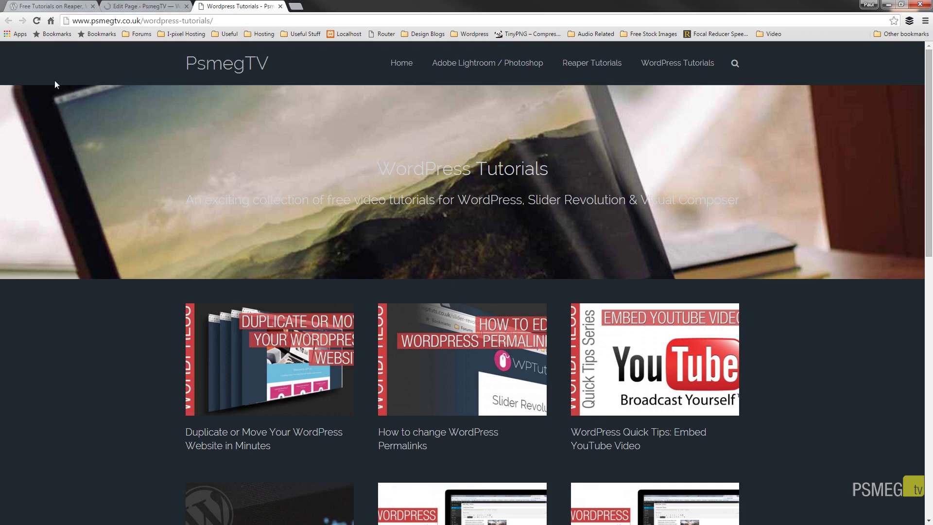
click(37, 21)
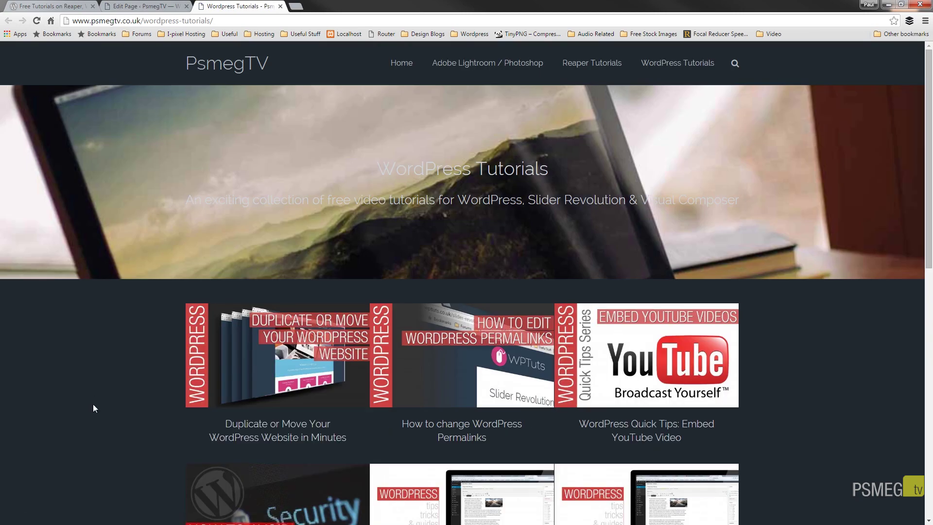
scroll(103, 404, down, 8)
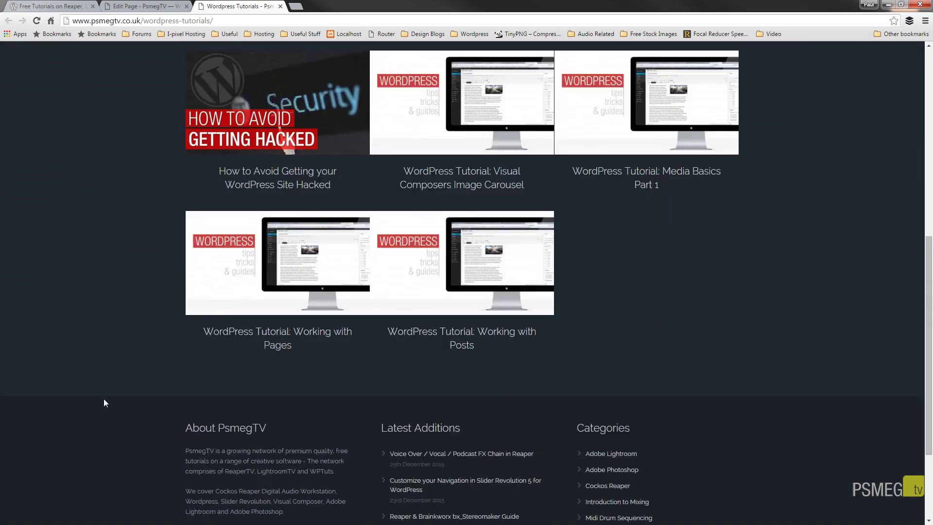
scroll(104, 402, up, 8)
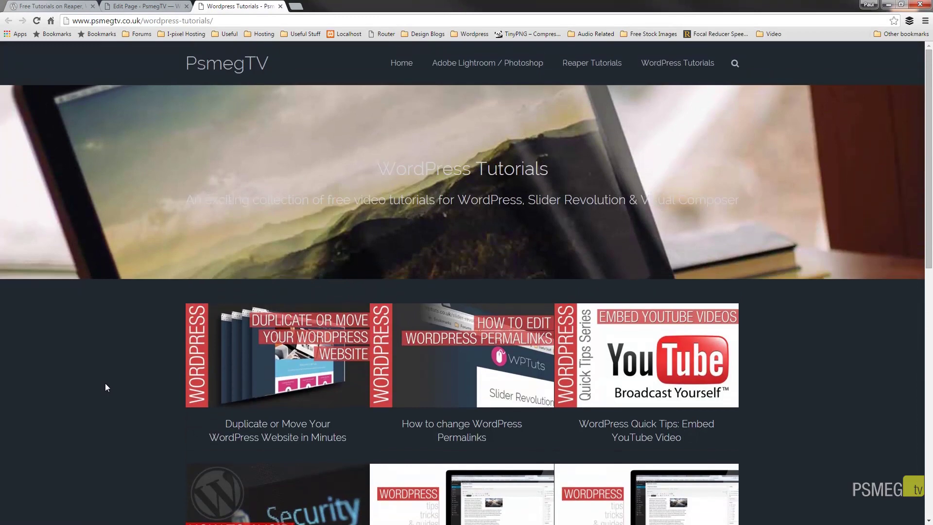
scroll(105, 387, down, 1)
click(161, 7)
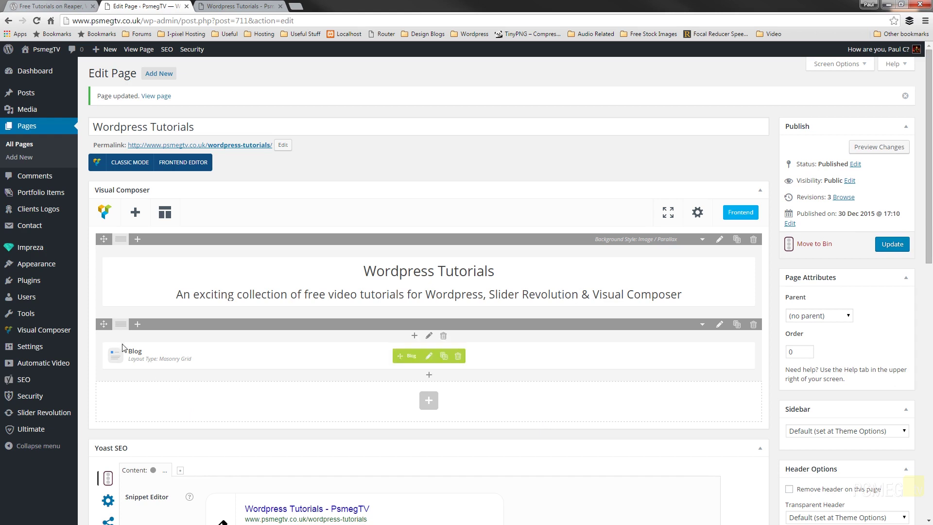
mouse_move(121, 327)
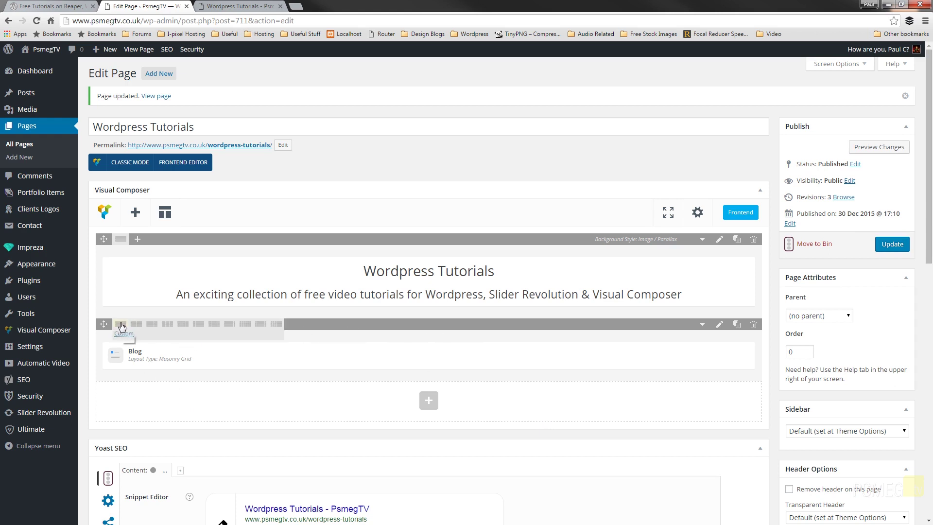